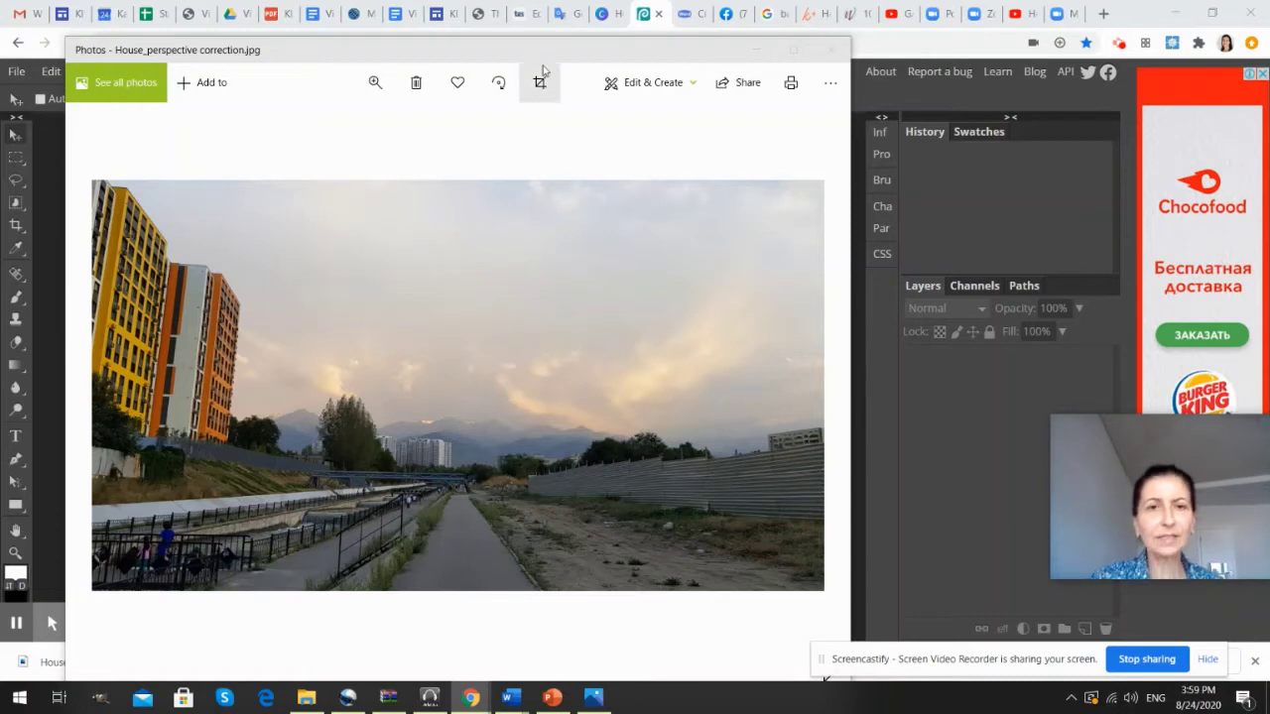
- Start editing the street photo in Windows Photos and straighten it by -6°
drag(530, 52, 543, 49)
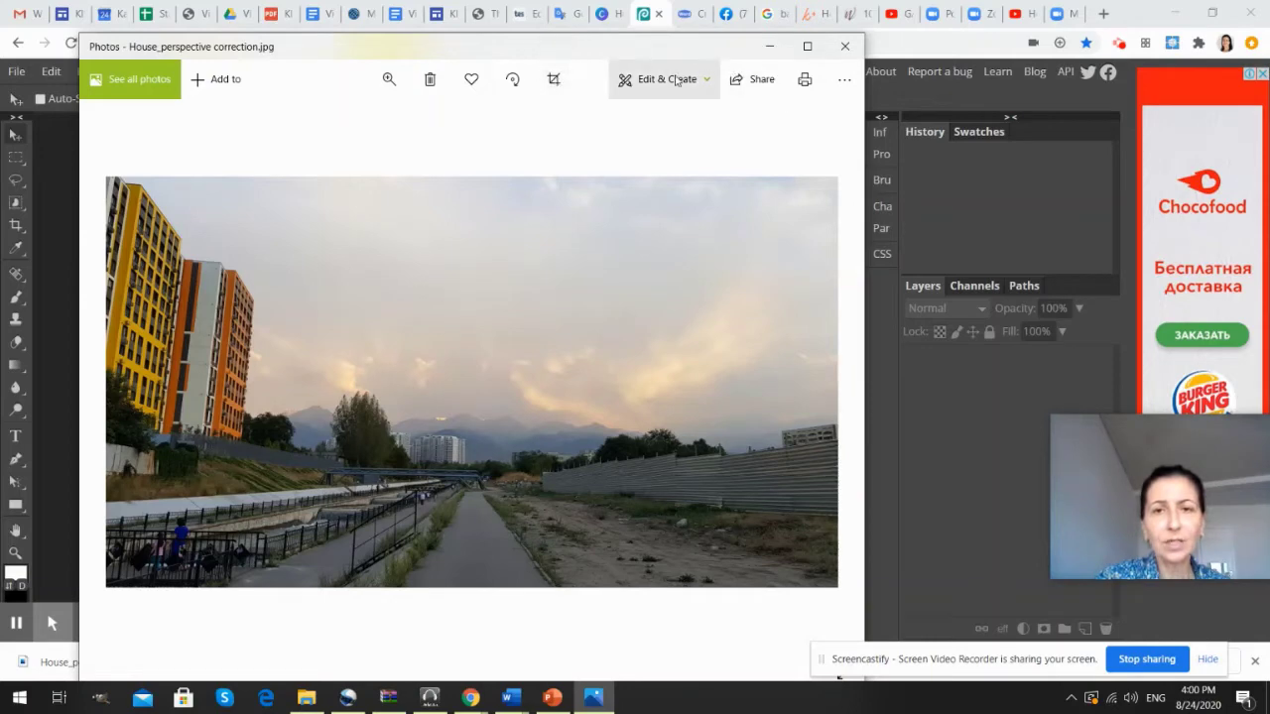
click(658, 80)
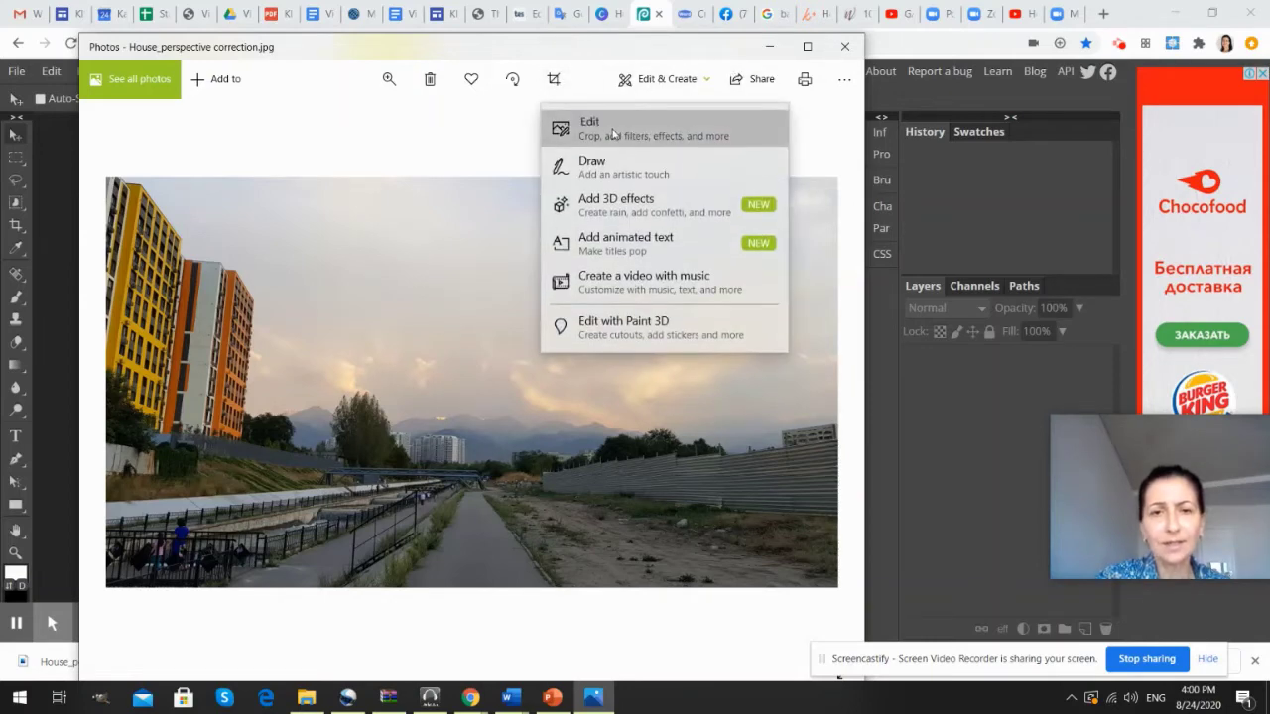
click(624, 132)
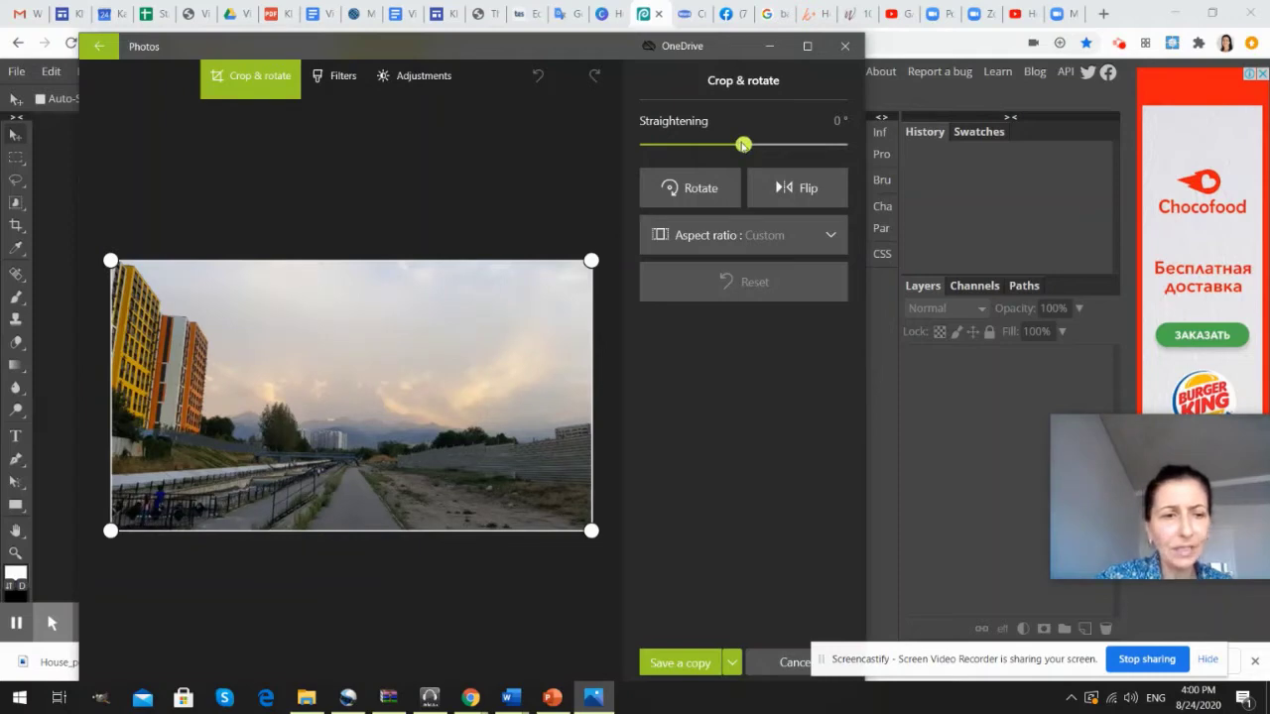
drag(743, 145, 756, 147)
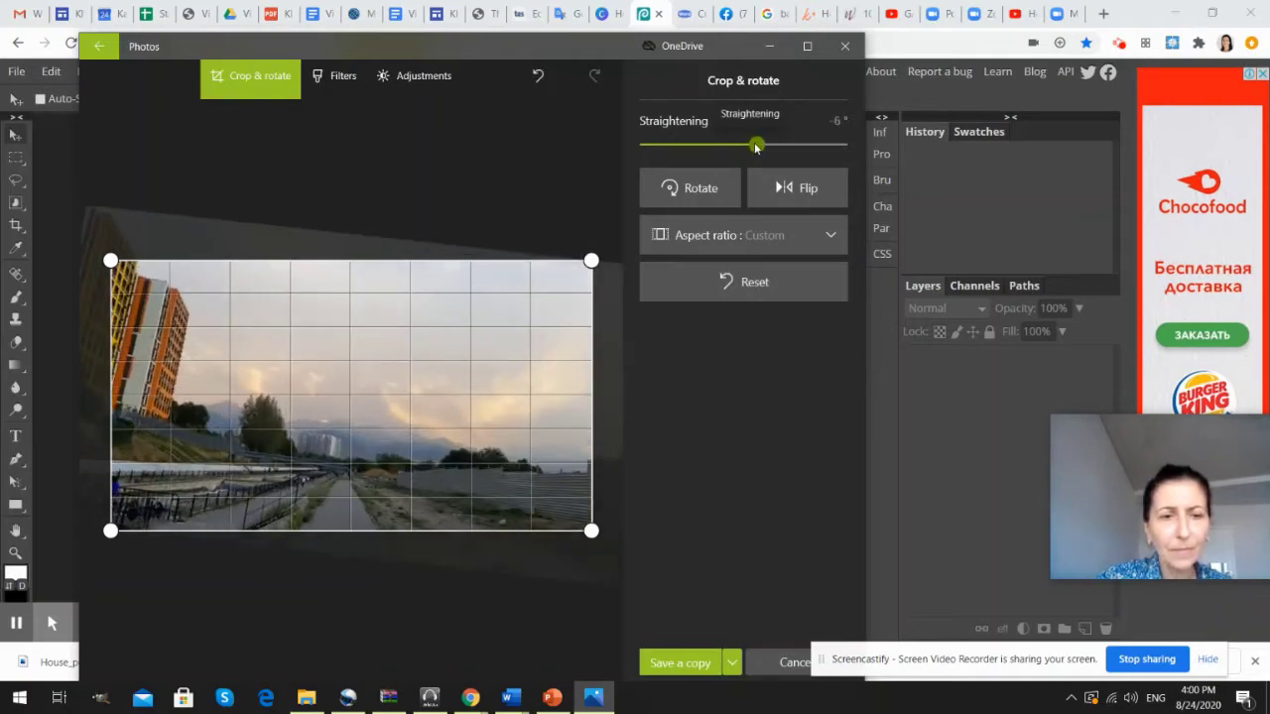
- Rotate the photo twice so it is upside down, then brighten it with the Light slider
click(672, 189)
click(672, 189)
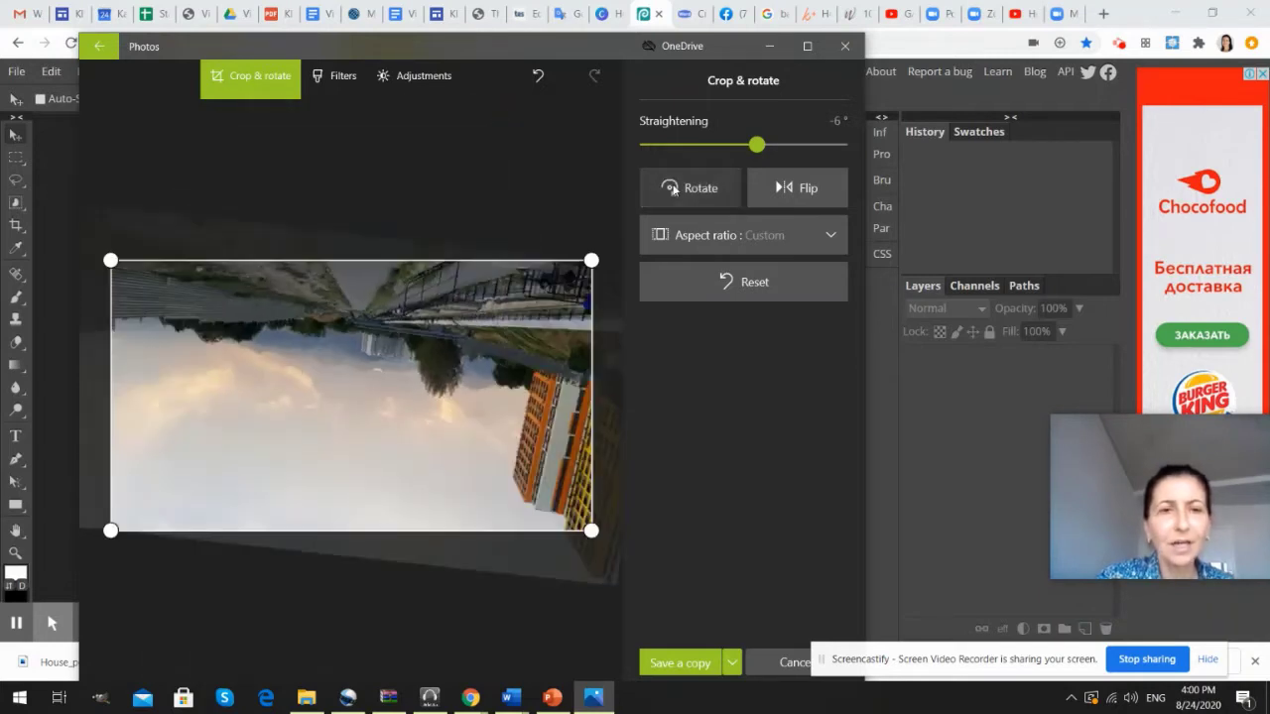
click(400, 76)
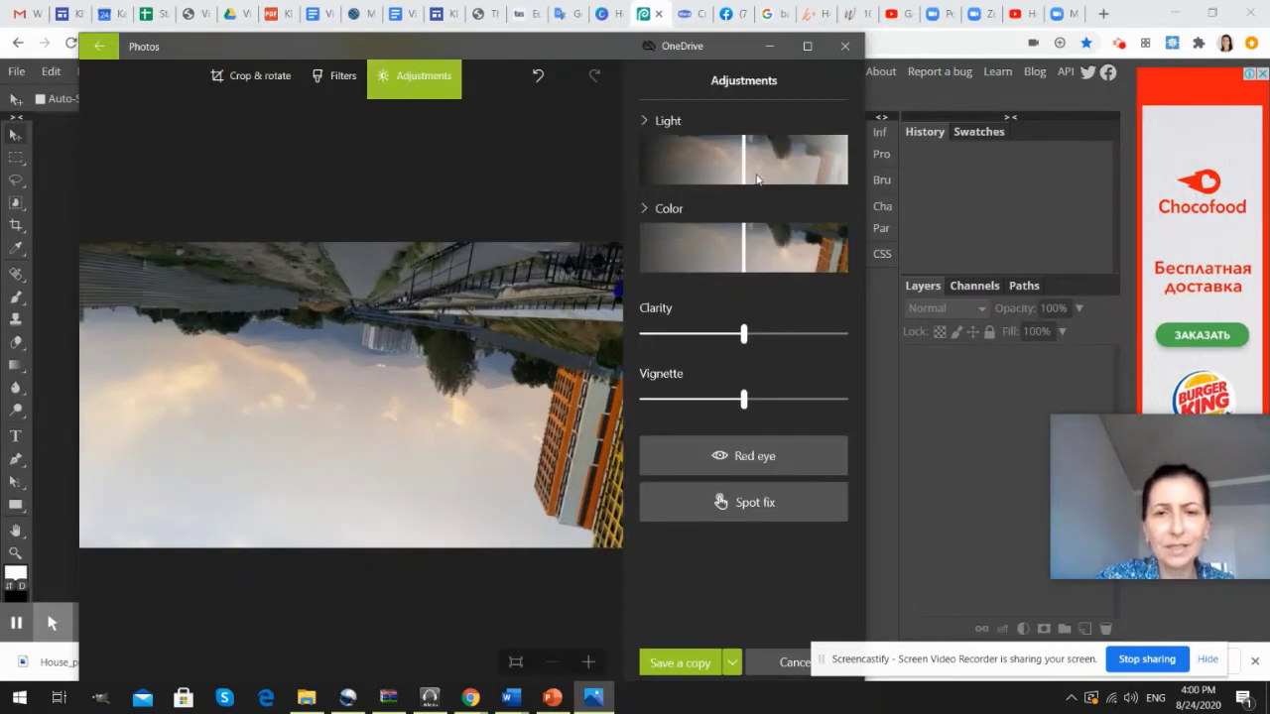
mouse_move(350, 395)
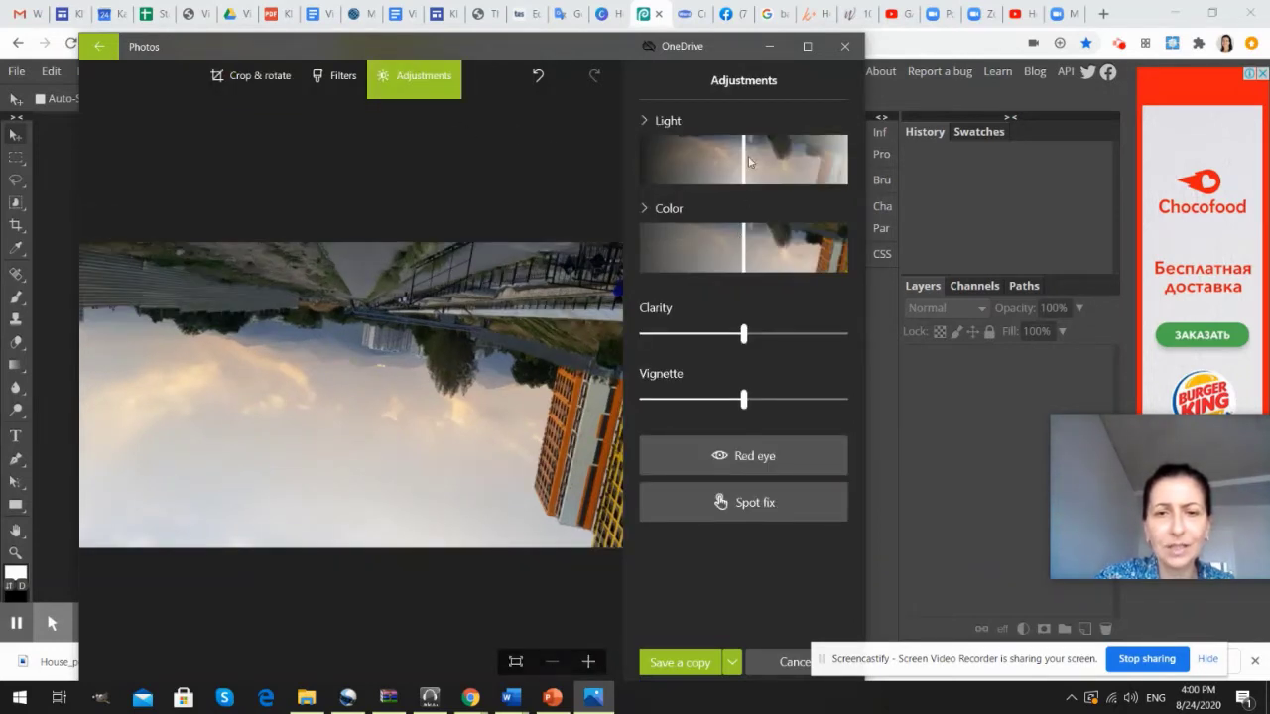
mouse_move(746, 162)
mouse_down()
mouse_move(842, 167)
mouse_move(640, 161)
mouse_move(754, 160)
mouse_move(728, 161)
mouse_up()
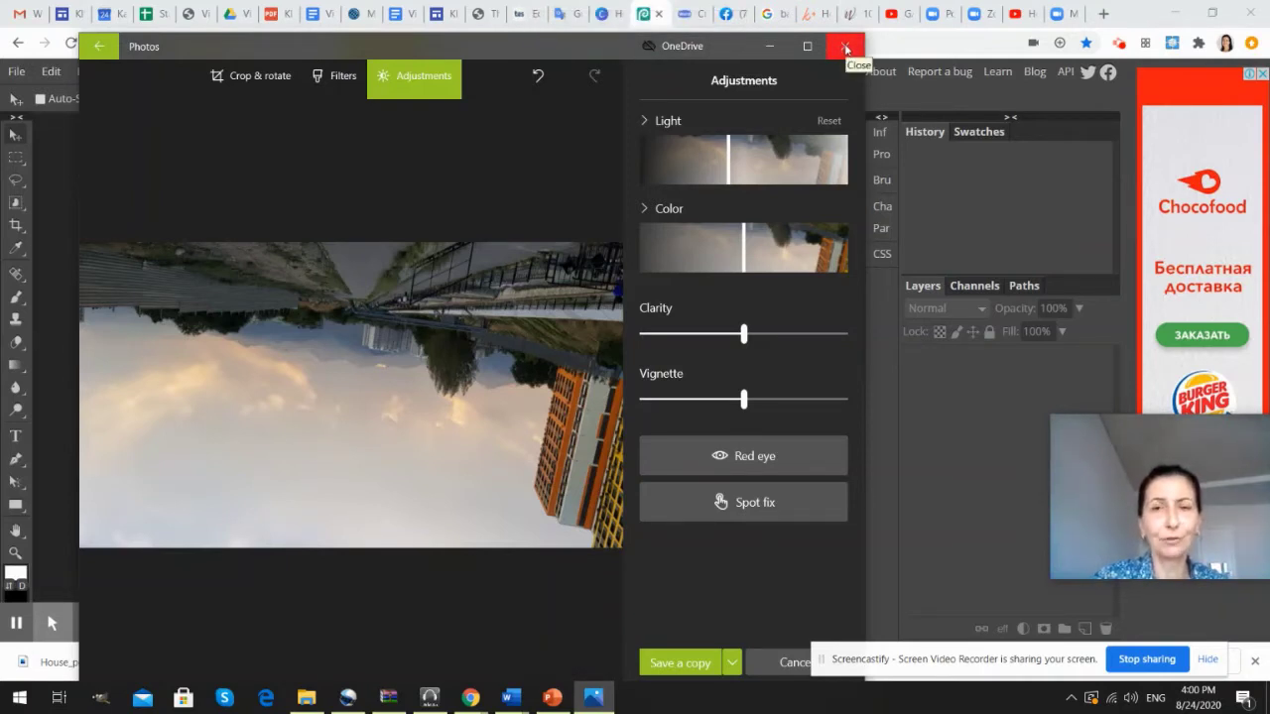
- Close the Photos editor without saving and close the File Explorer folder window
click(845, 47)
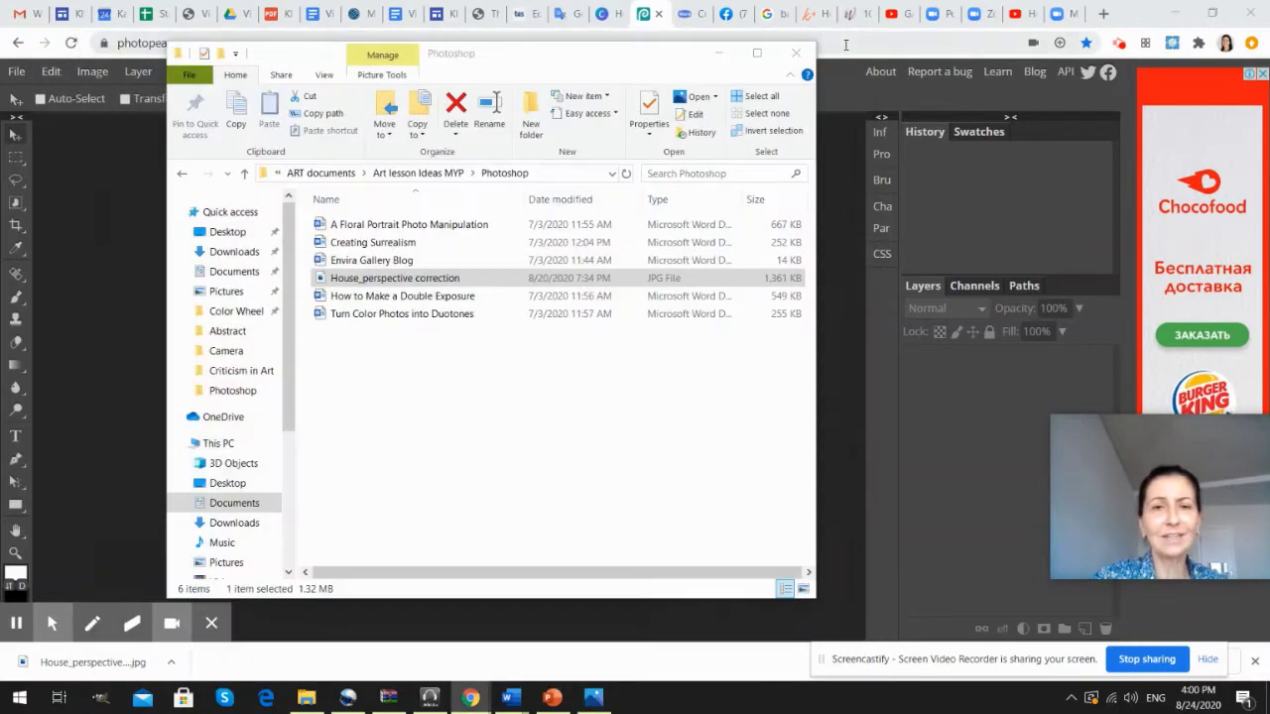
mouse_move(607, 71)
mouse_down()
mouse_move(539, 147)
mouse_move(534, 104)
mouse_up()
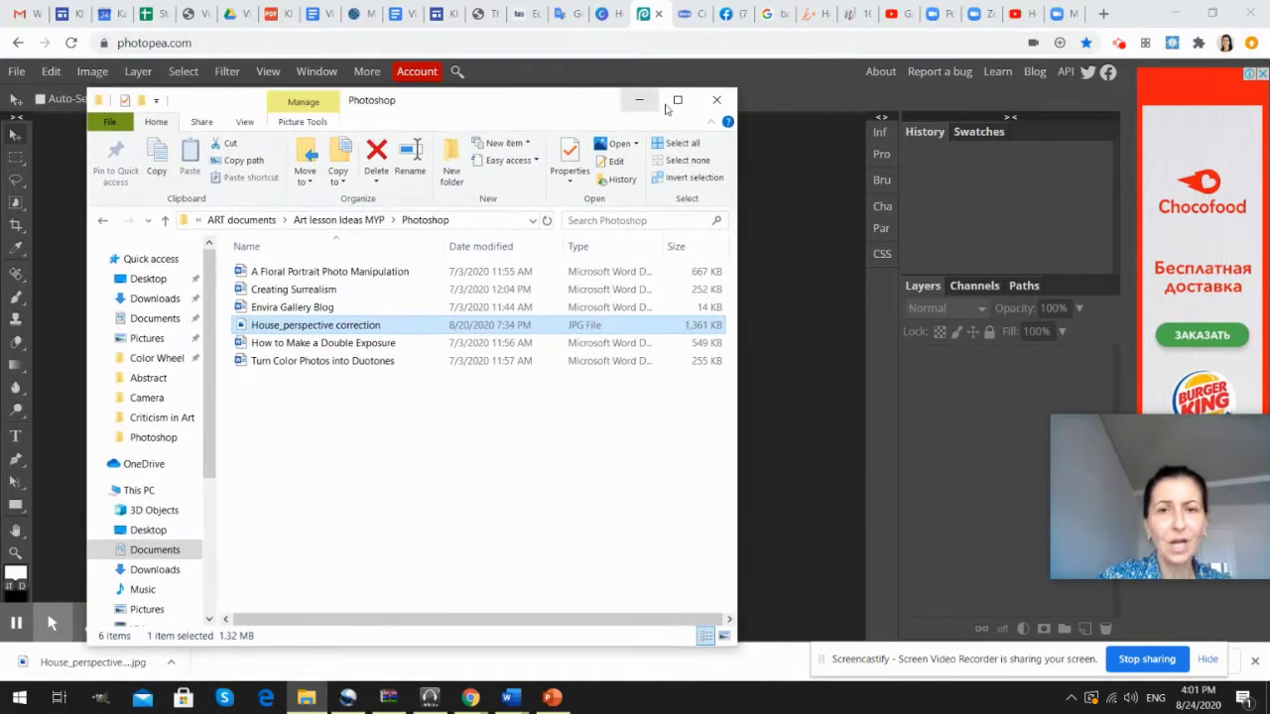
click(715, 96)
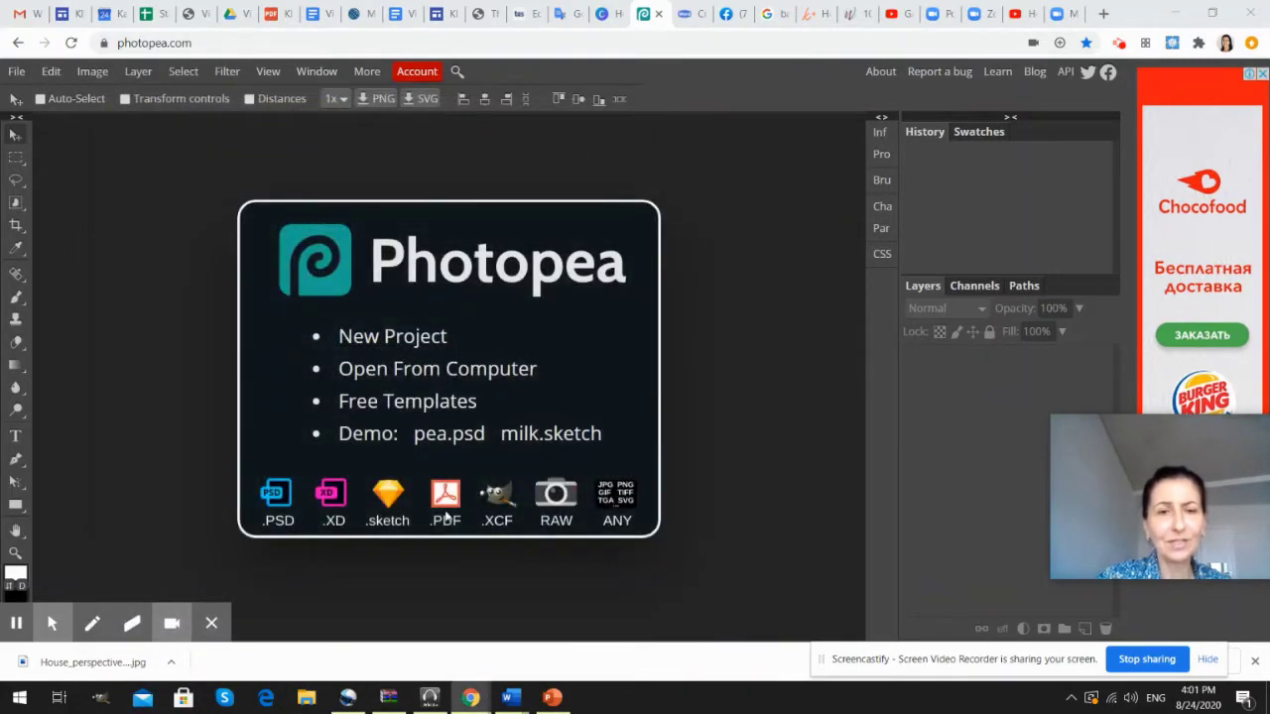
- Open House_perspective correction.jpg in Photopea through File > Open
click(97, 583)
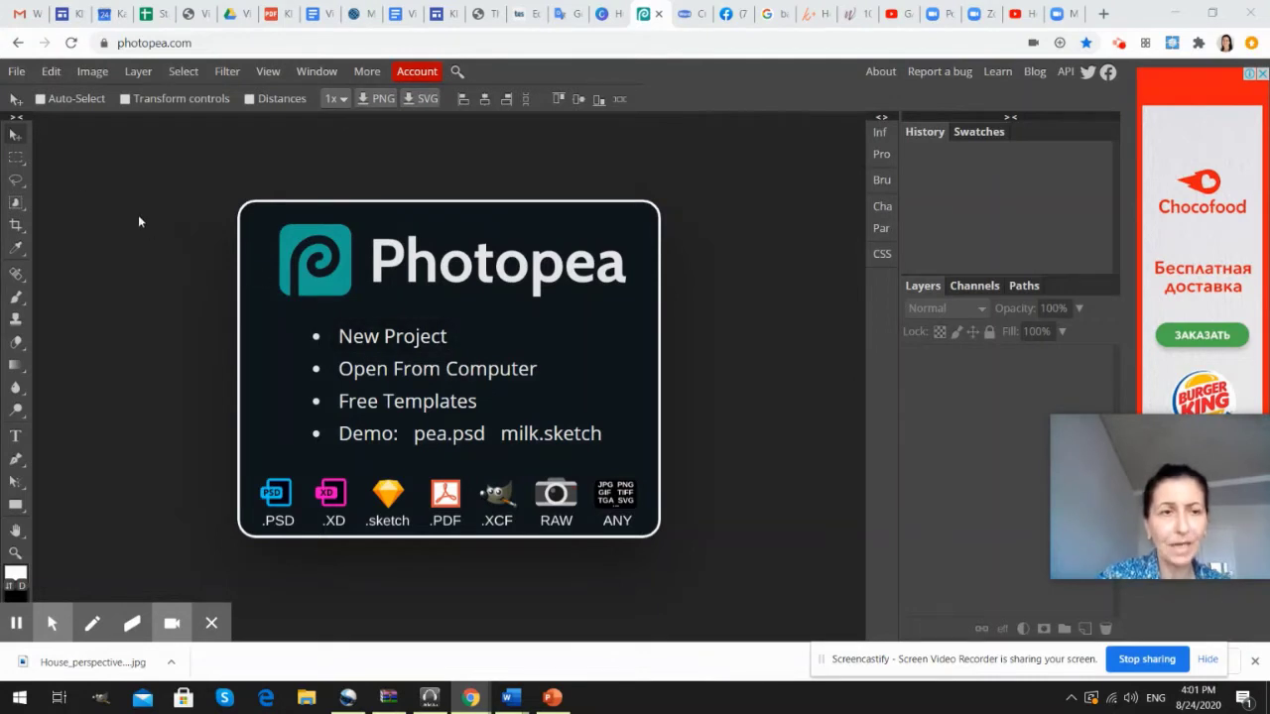
click(16, 71)
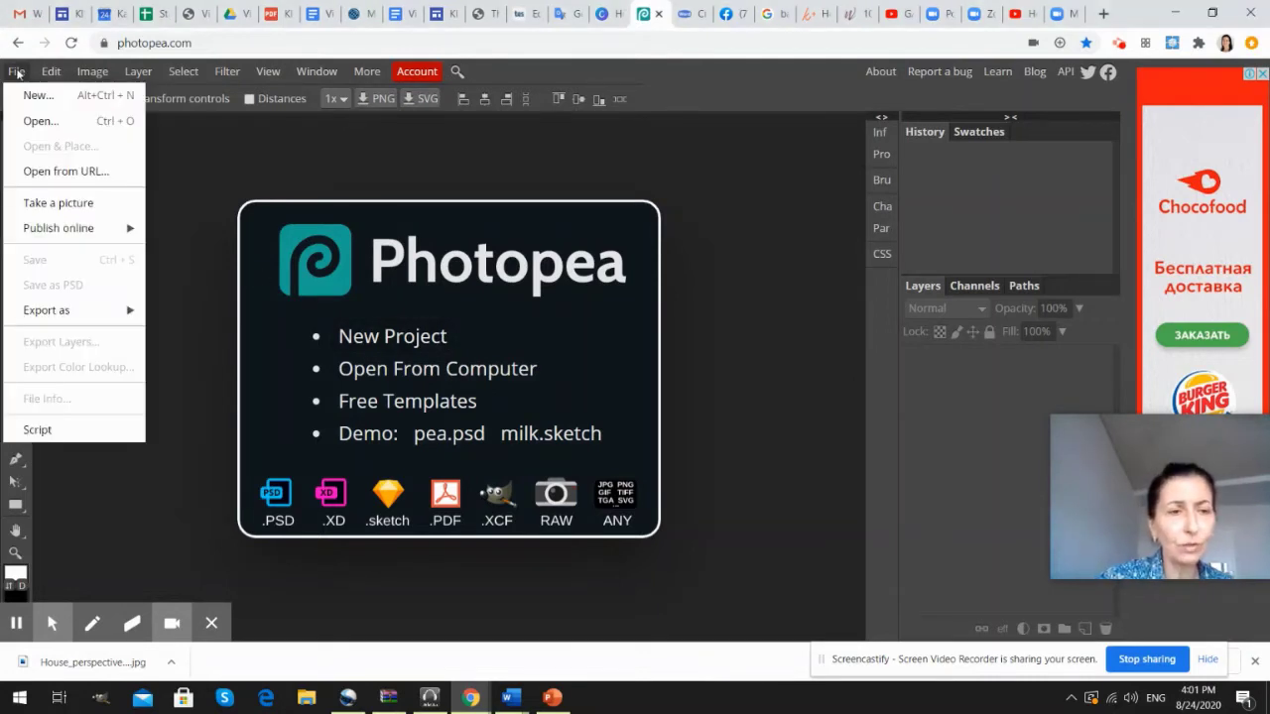
click(40, 122)
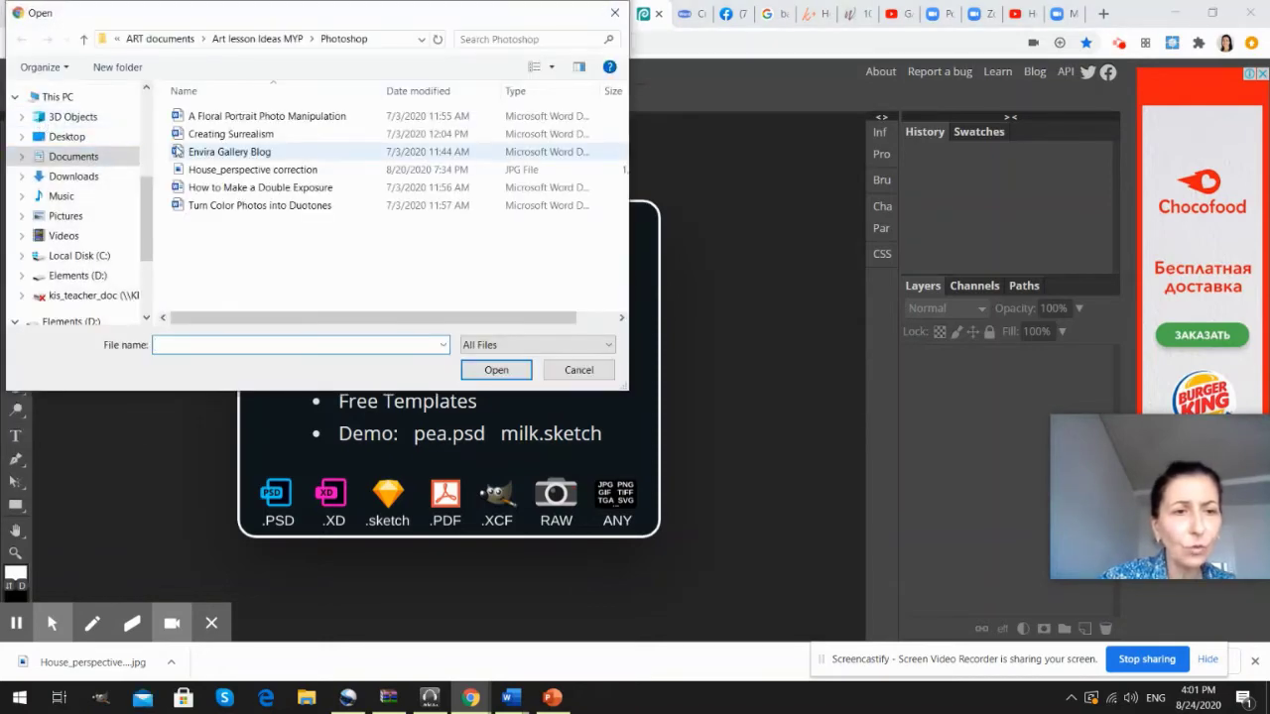
click(200, 173)
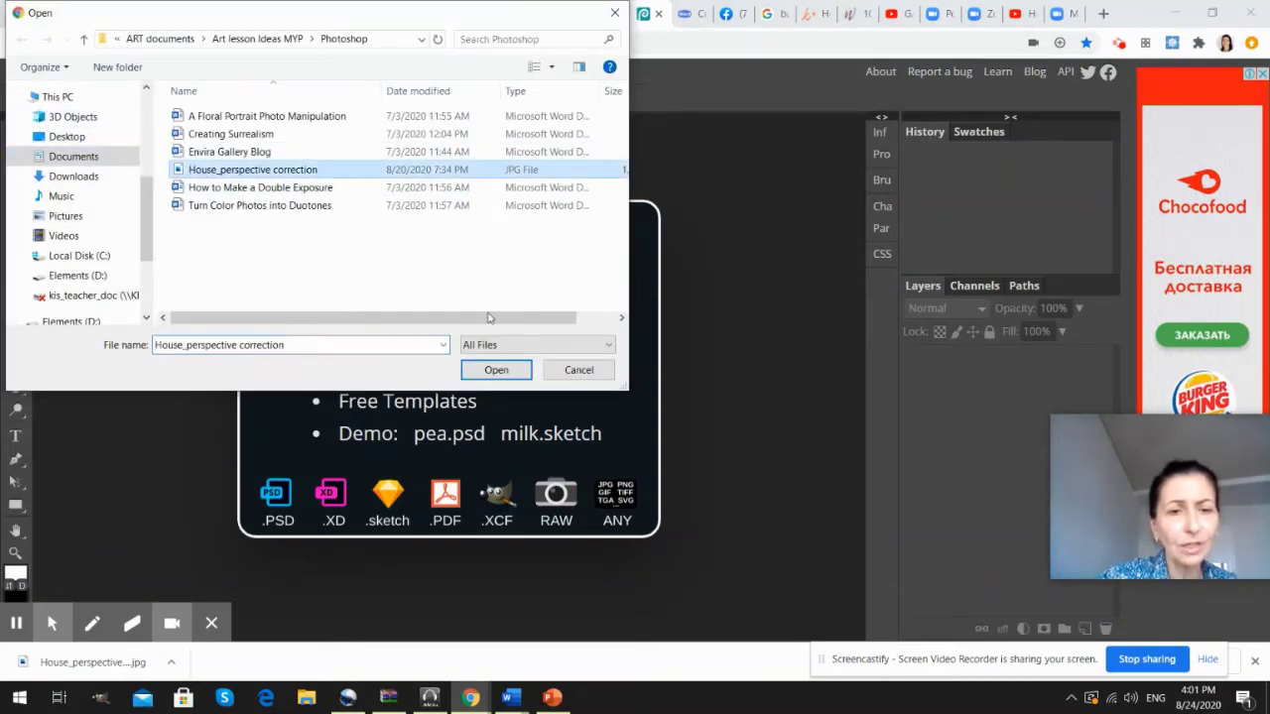
click(496, 370)
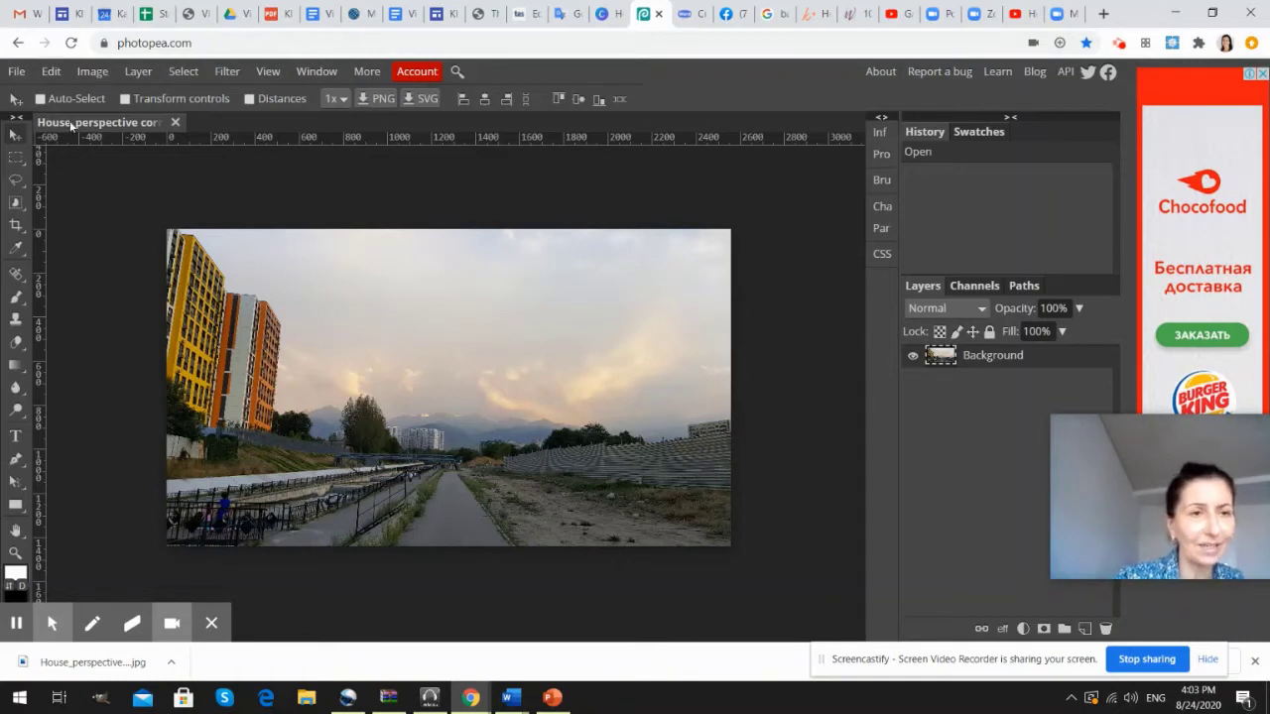
- Put the street photo into Edit > Transform > Perspective mode
click(50, 74)
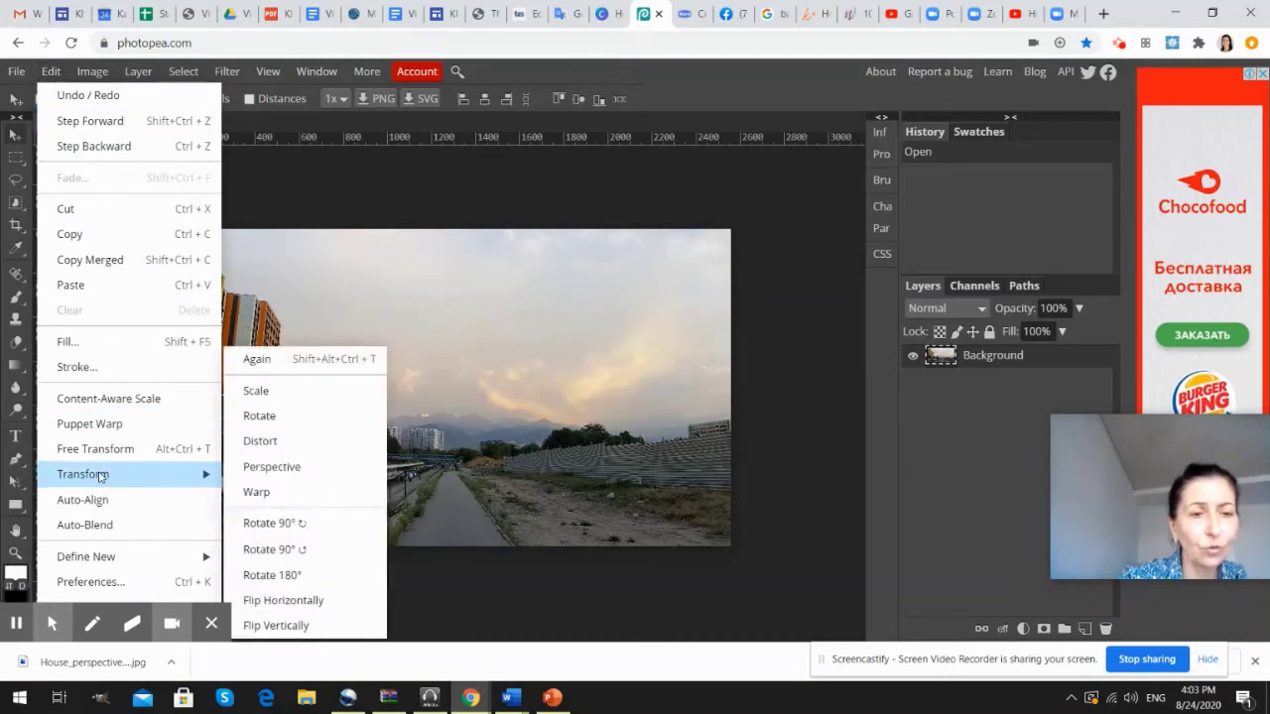
mouse_move(84, 475)
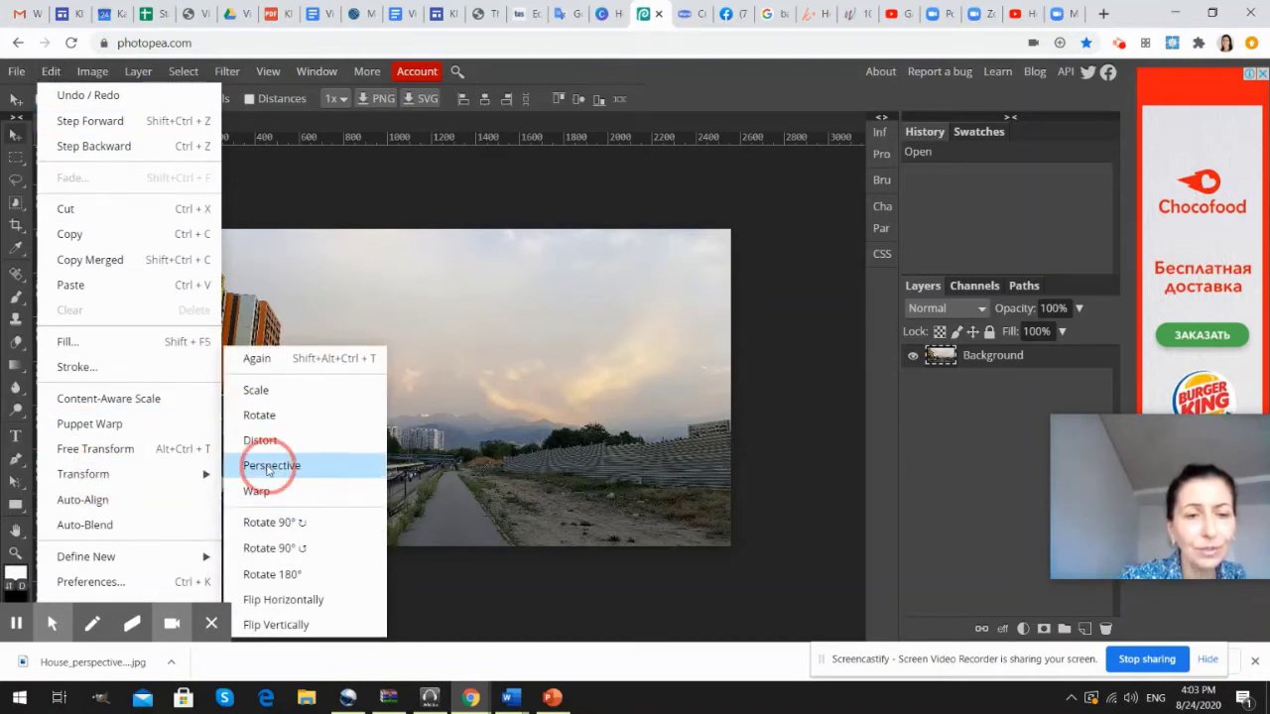
click(270, 465)
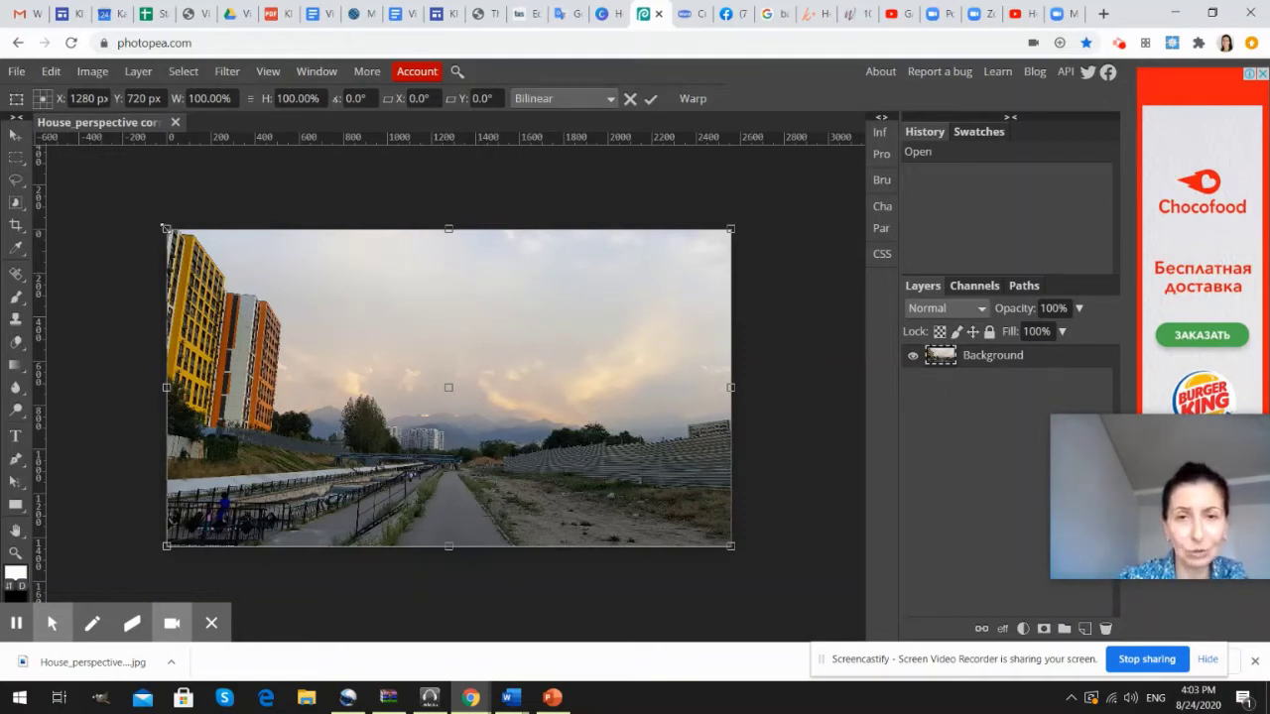
- Drag the top-left perspective corner outward to widen the top edge to about 106.8%
drag(166, 228, 117, 229)
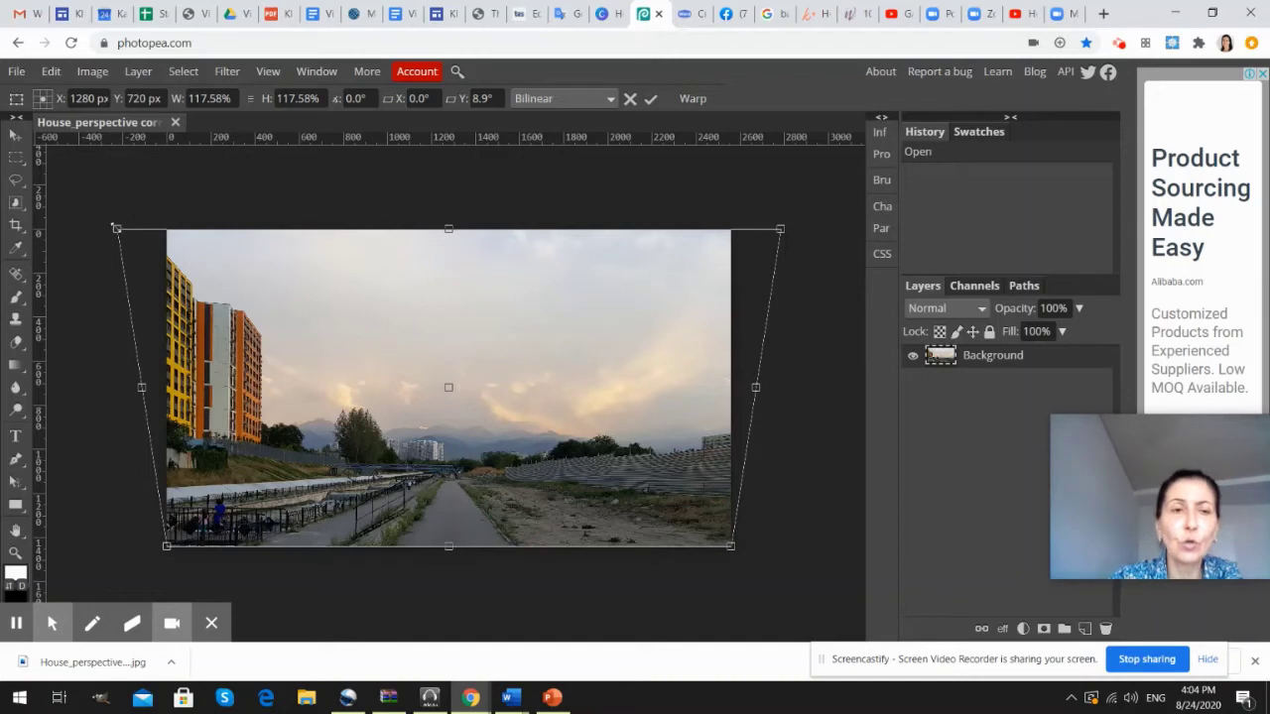
drag(119, 228, 150, 232)
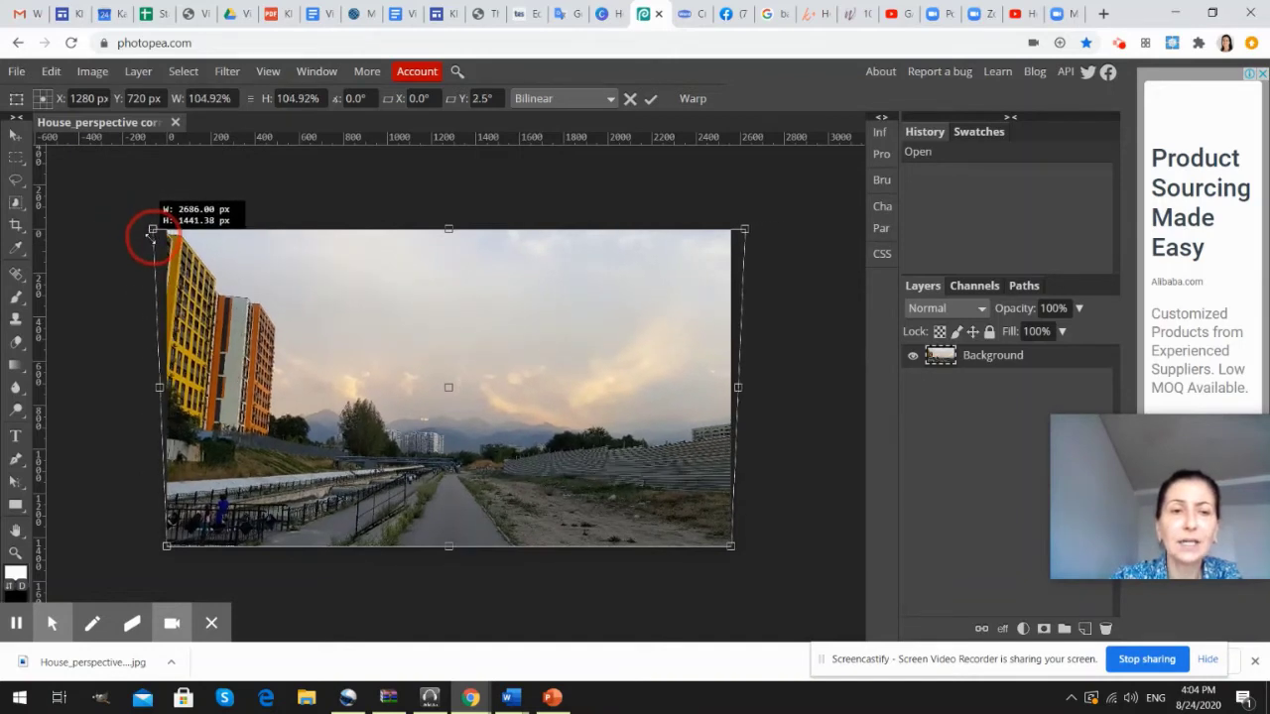
drag(150, 231, 147, 229)
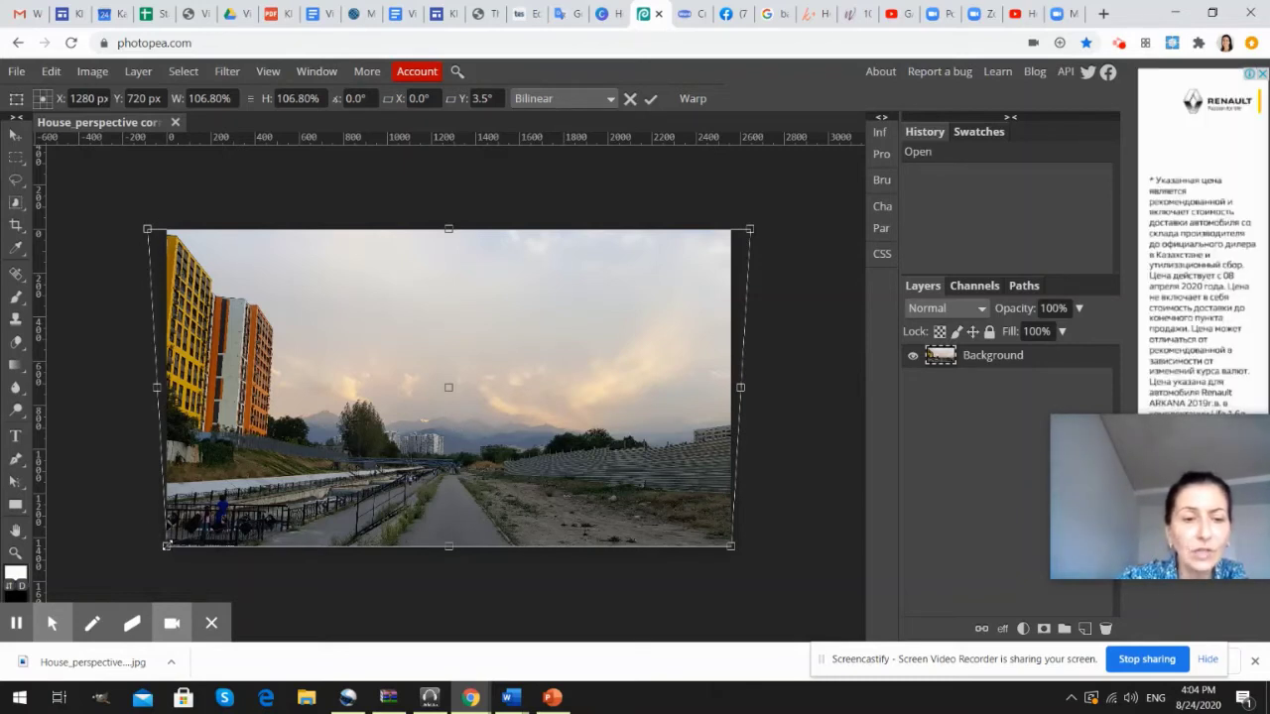
- Try the bottom-left corner, then pull the top-left corner out to stretch the top to about 117%
click(167, 546)
drag(167, 546, 204, 546)
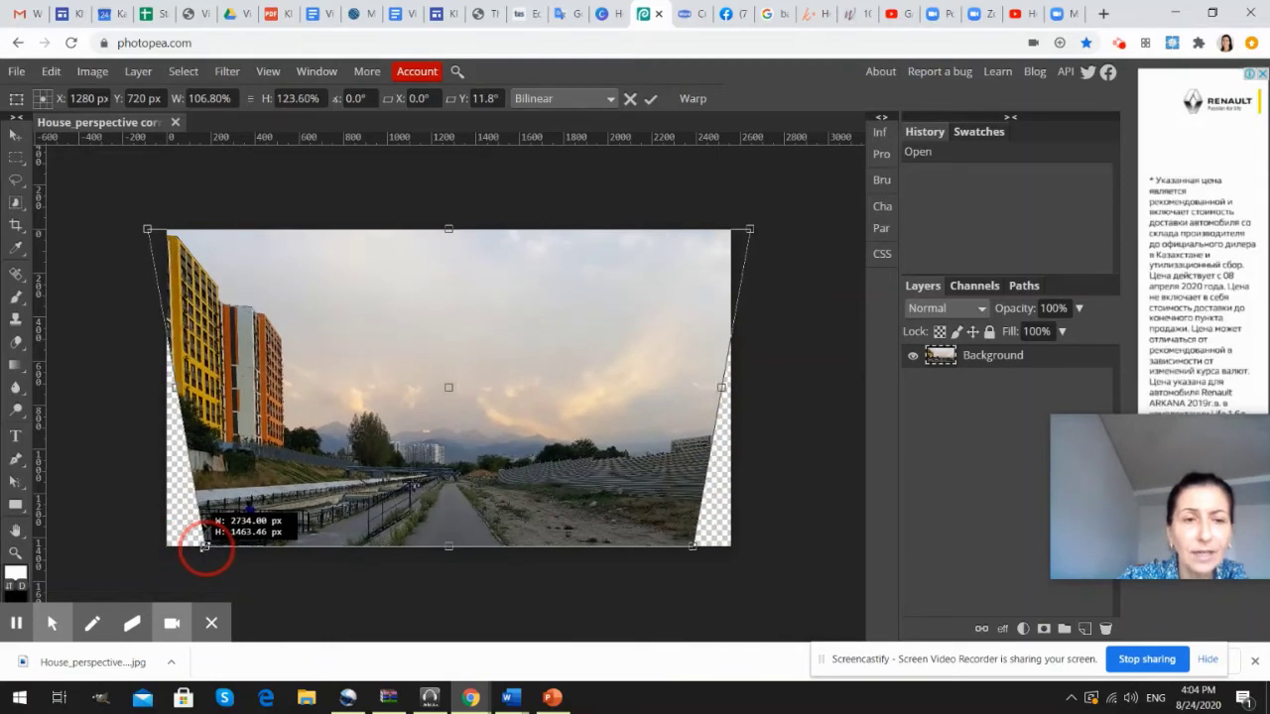
drag(203, 545, 191, 546)
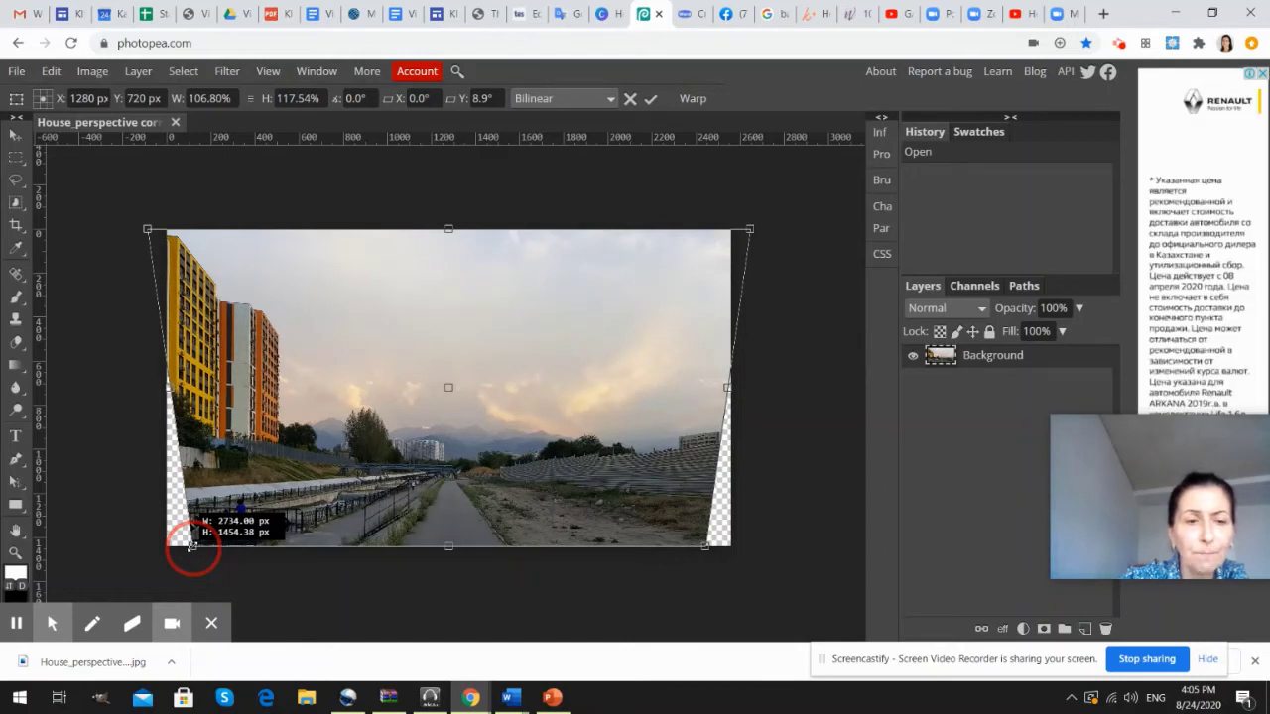
drag(192, 545, 188, 547)
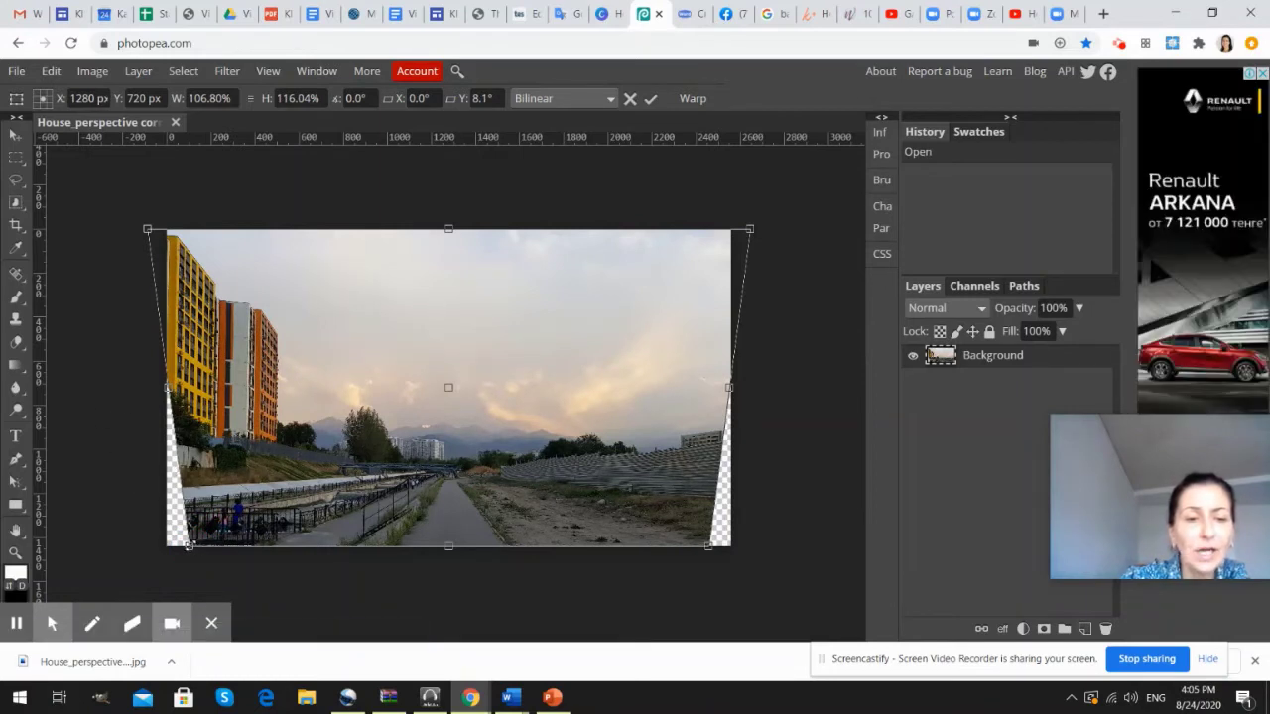
drag(189, 545, 166, 546)
drag(145, 227, 117, 228)
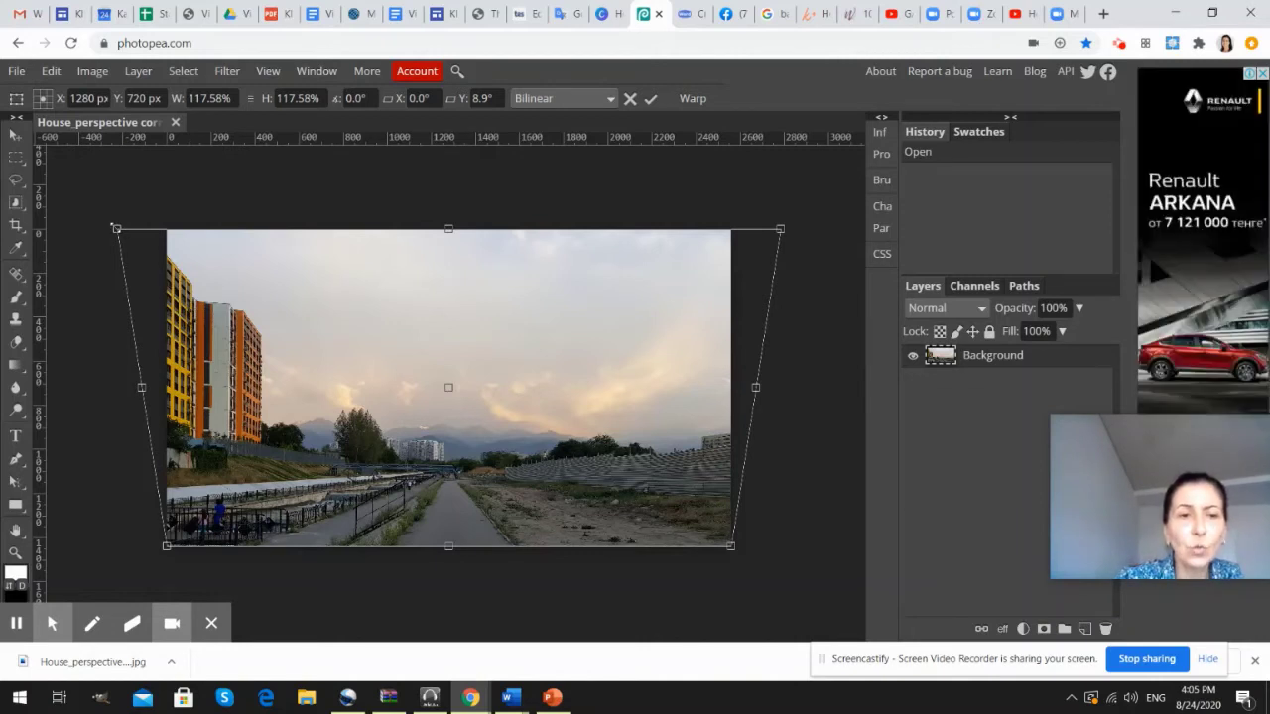
drag(116, 228, 117, 229)
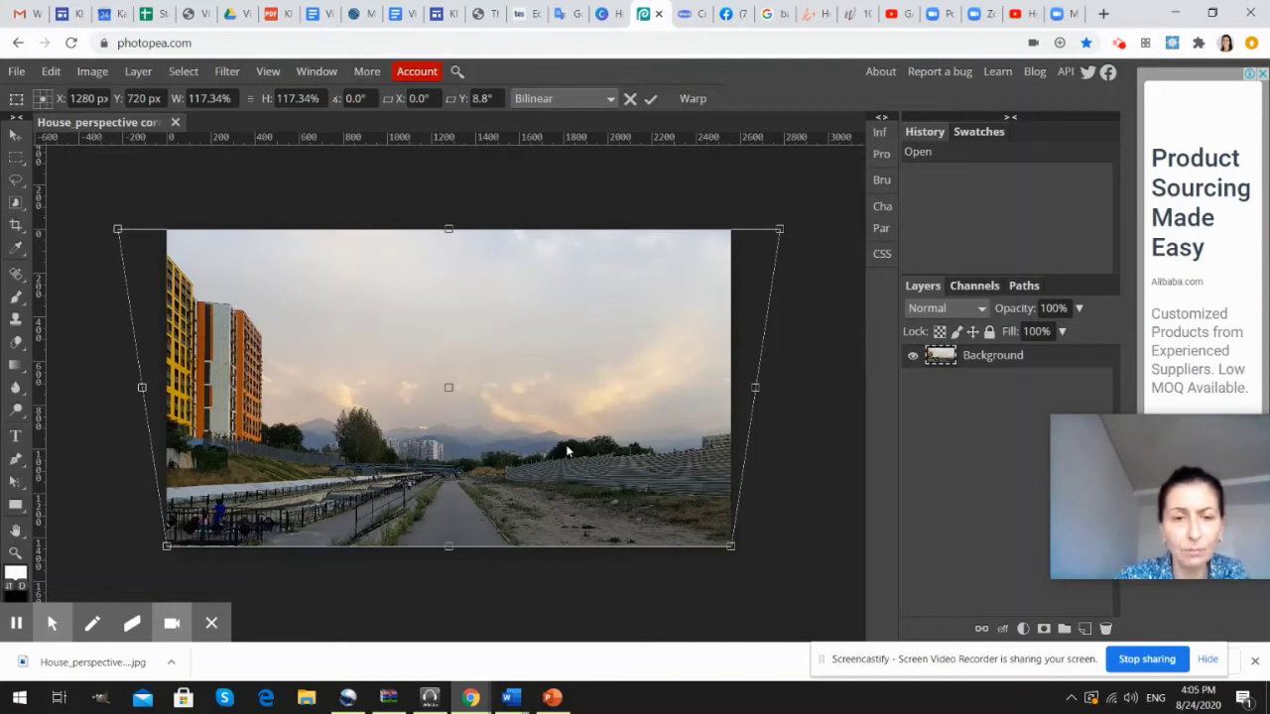
key(Return)
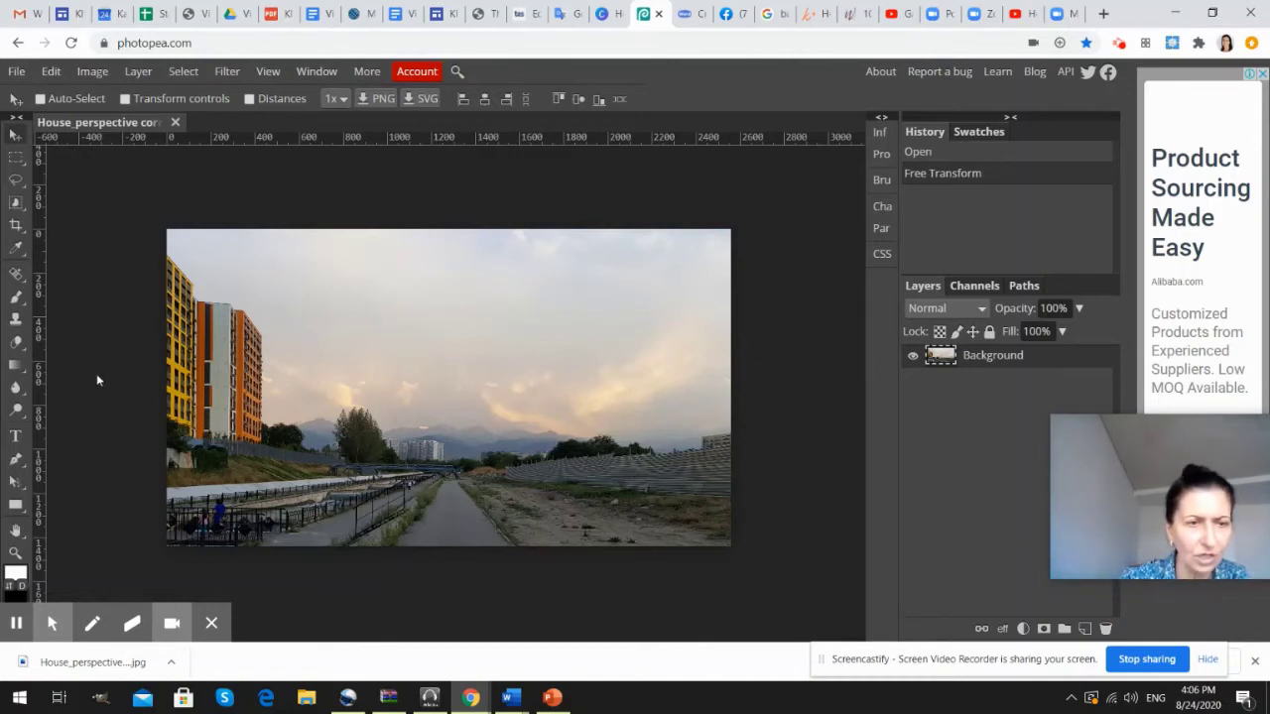
- Draw an oversized first crop box around the photo, then abandon it
click(15, 226)
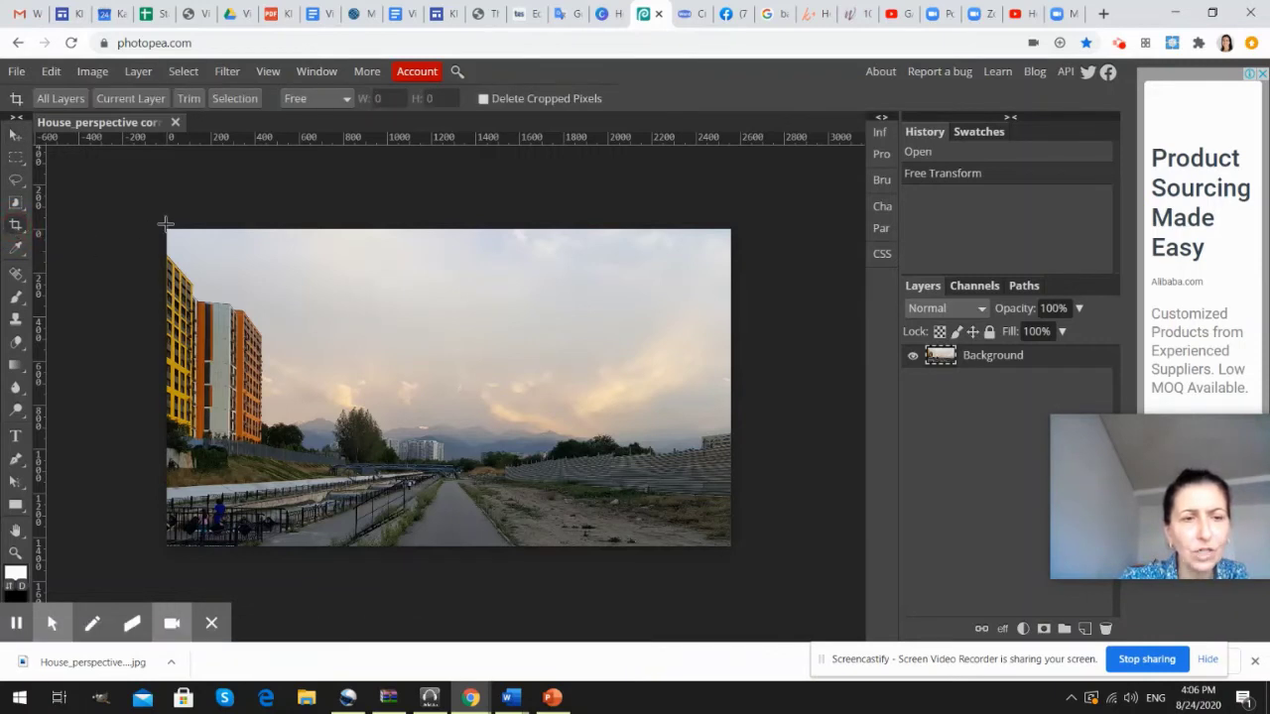
mouse_move(144, 203)
mouse_down()
mouse_move(228, 338)
mouse_move(759, 561)
mouse_up()
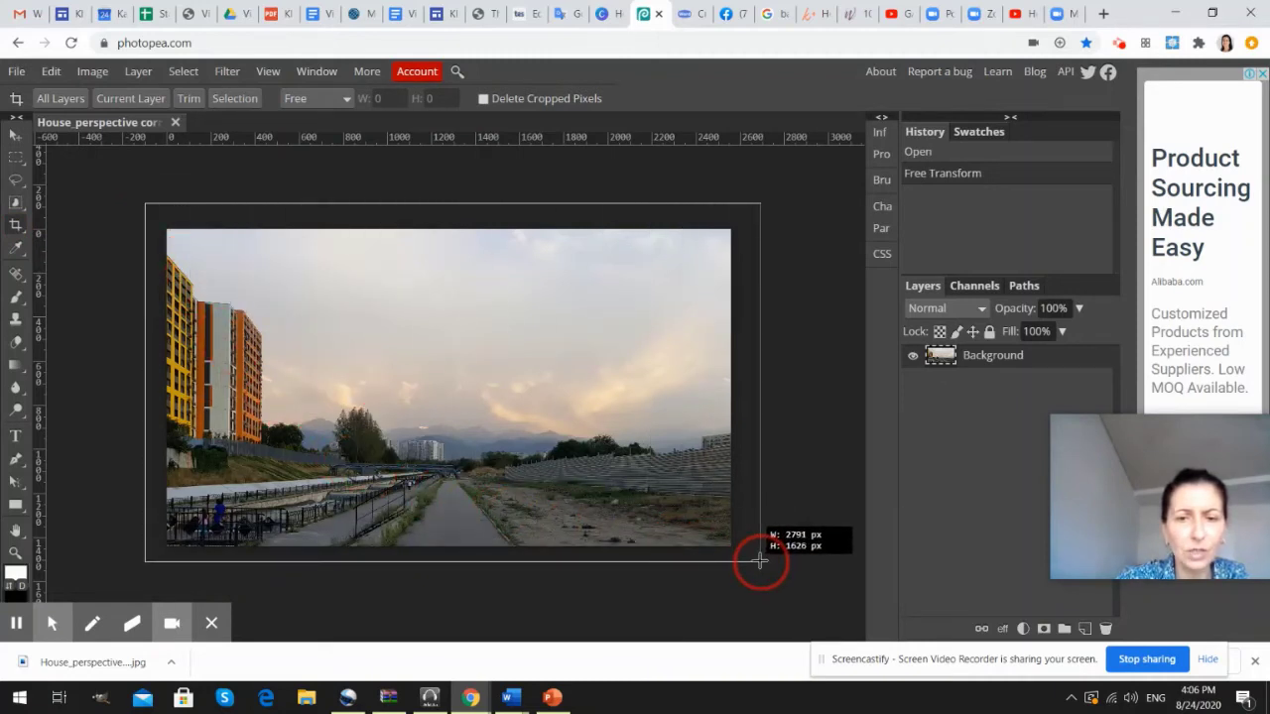
drag(759, 562, 760, 561)
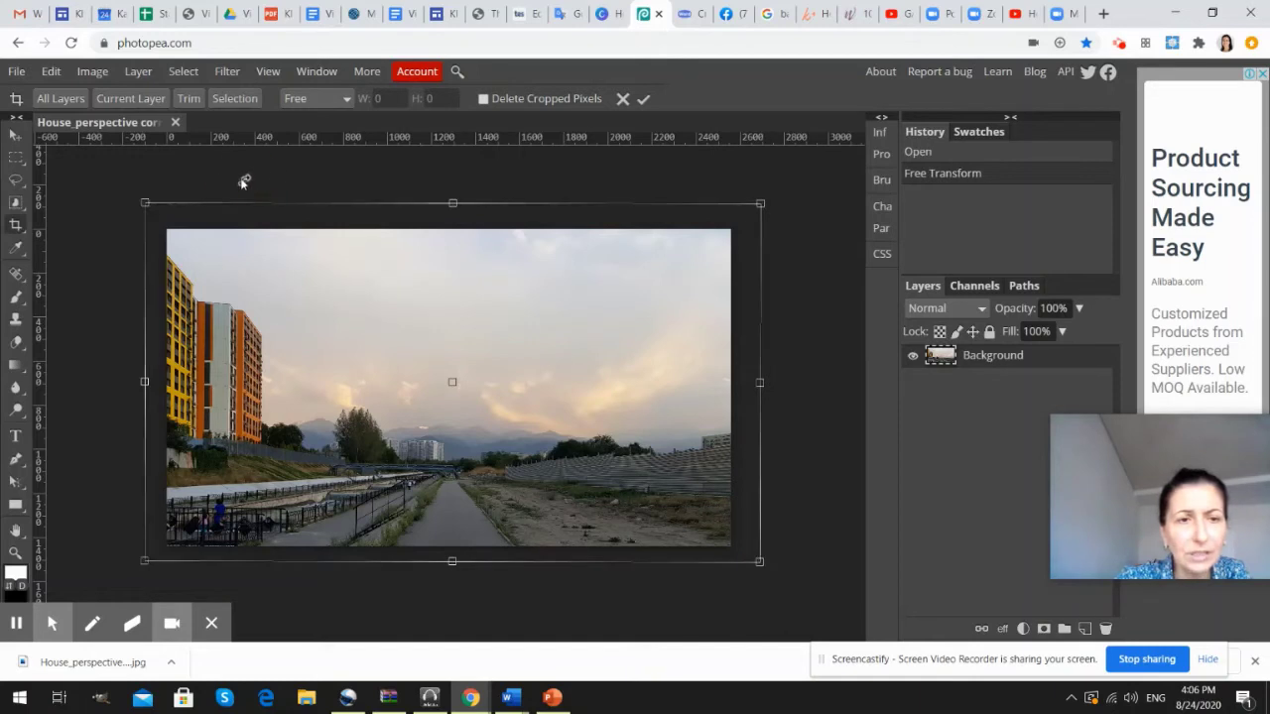
click(14, 137)
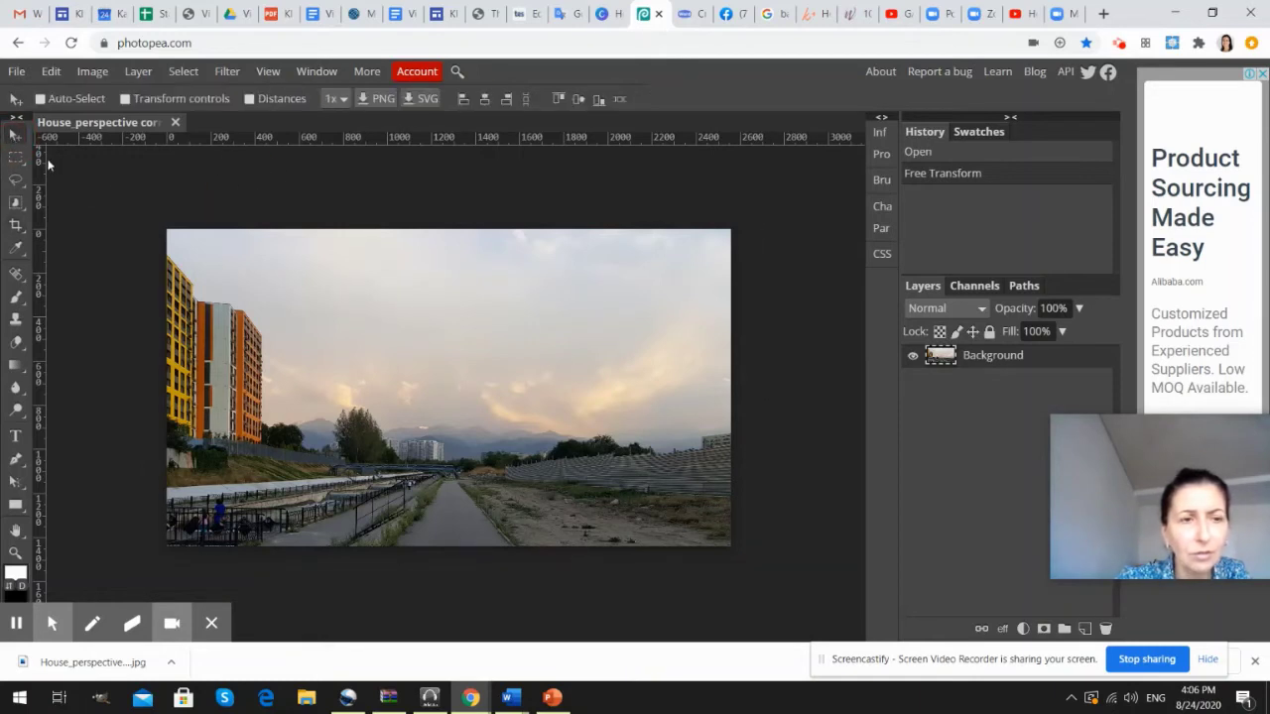
- Draw a new crop frame of about 2034 × 1248 px, excluding the right side and edge strips
click(15, 227)
mouse_move(147, 210)
mouse_down()
mouse_move(369, 378)
mouse_move(737, 553)
mouse_move(675, 517)
mouse_move(617, 517)
mouse_move(628, 526)
mouse_up()
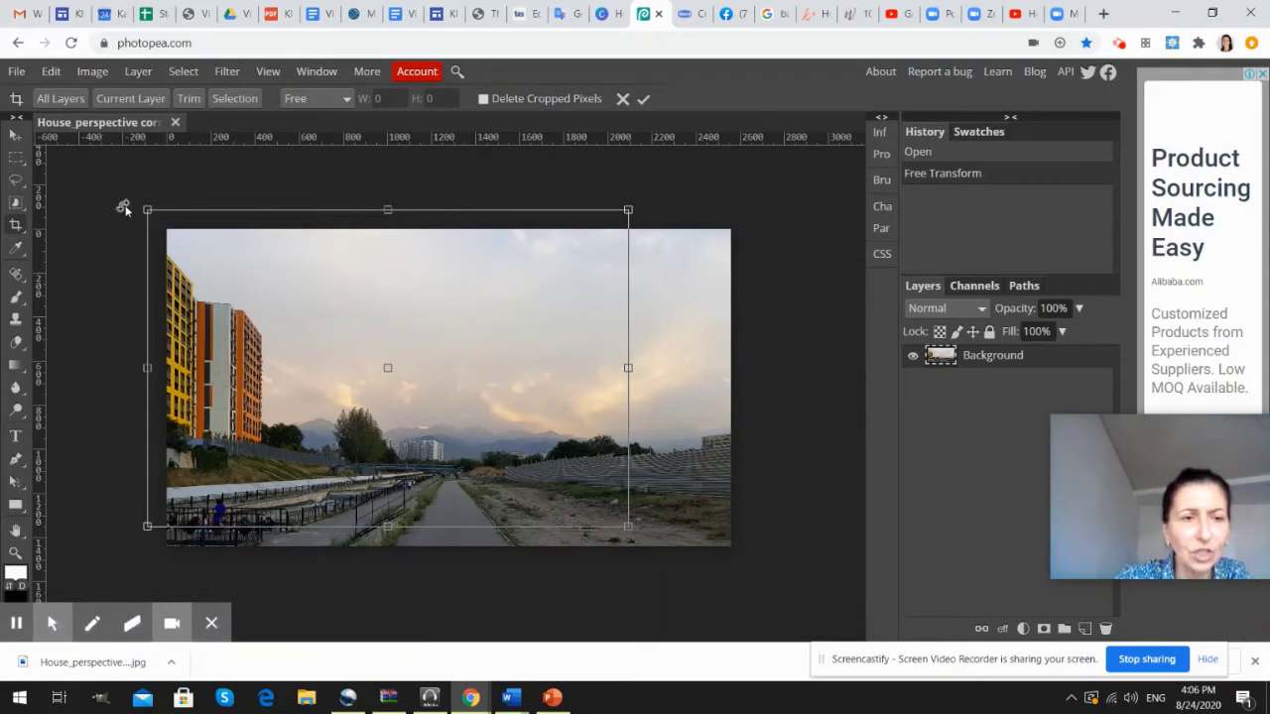
mouse_move(148, 209)
mouse_down()
mouse_move(181, 228)
mouse_move(176, 251)
mouse_up()
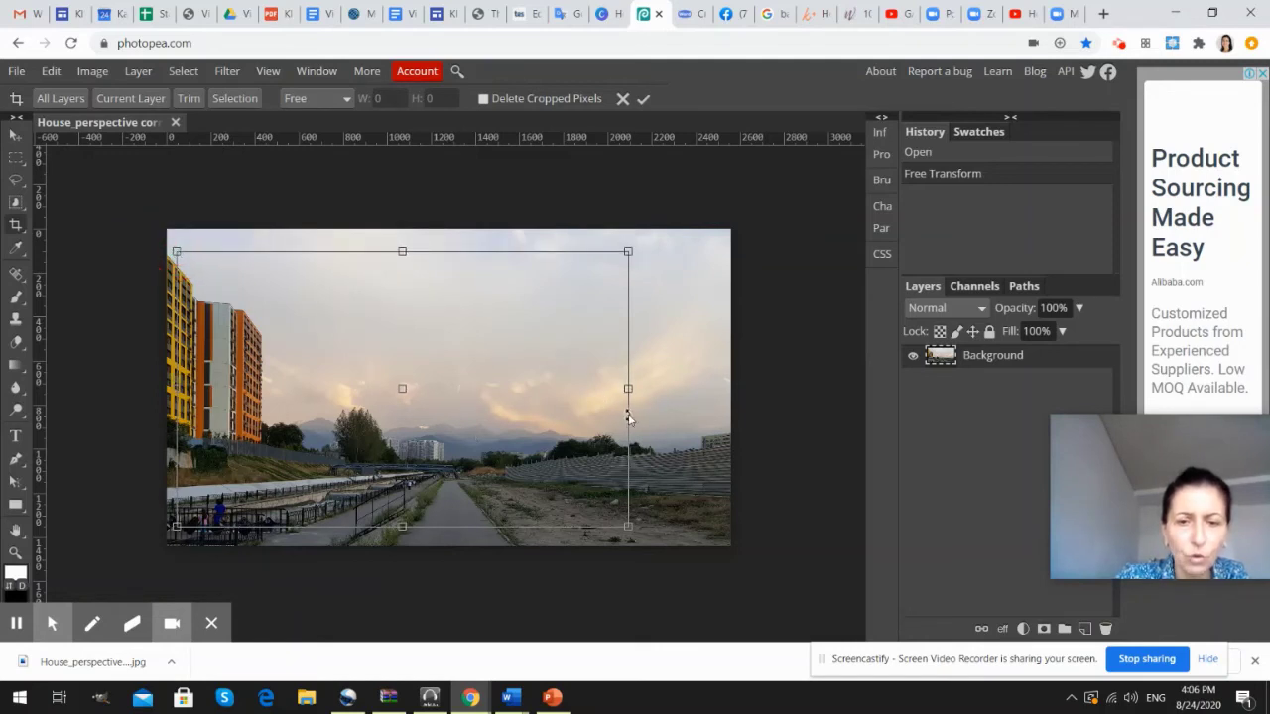
drag(628, 388, 633, 389)
drag(305, 526, 348, 532)
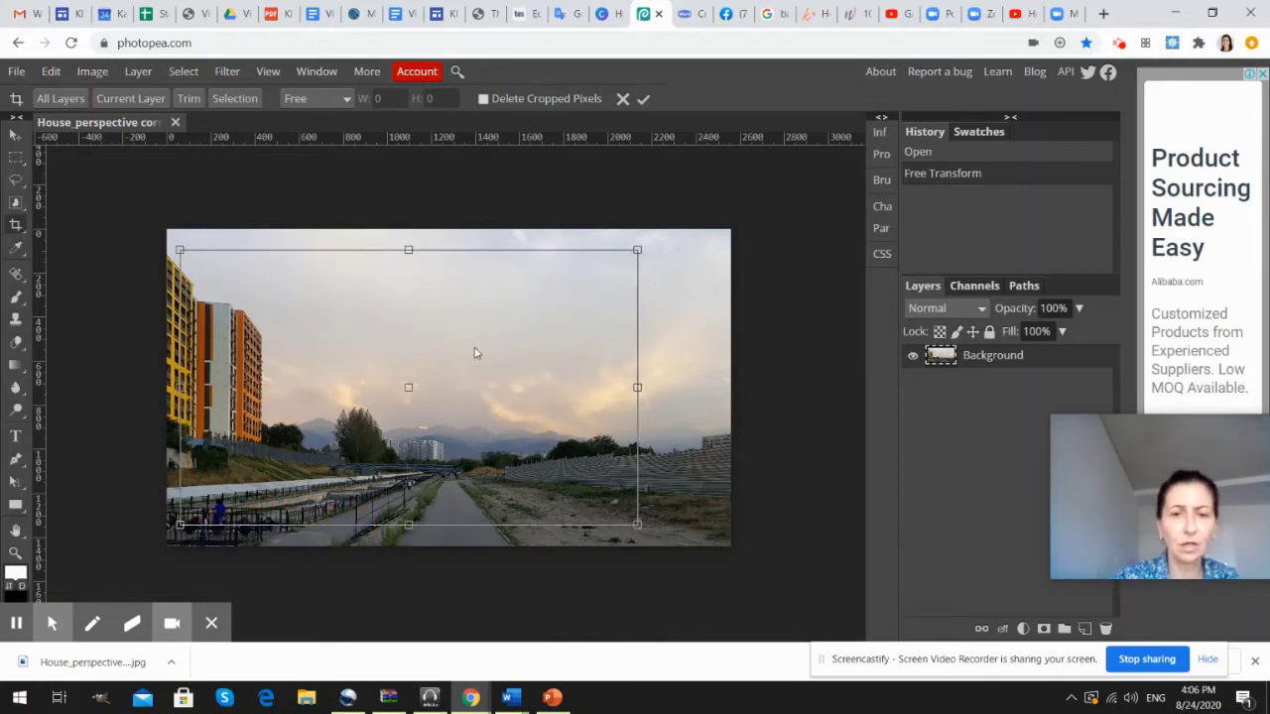
drag(642, 388, 629, 387)
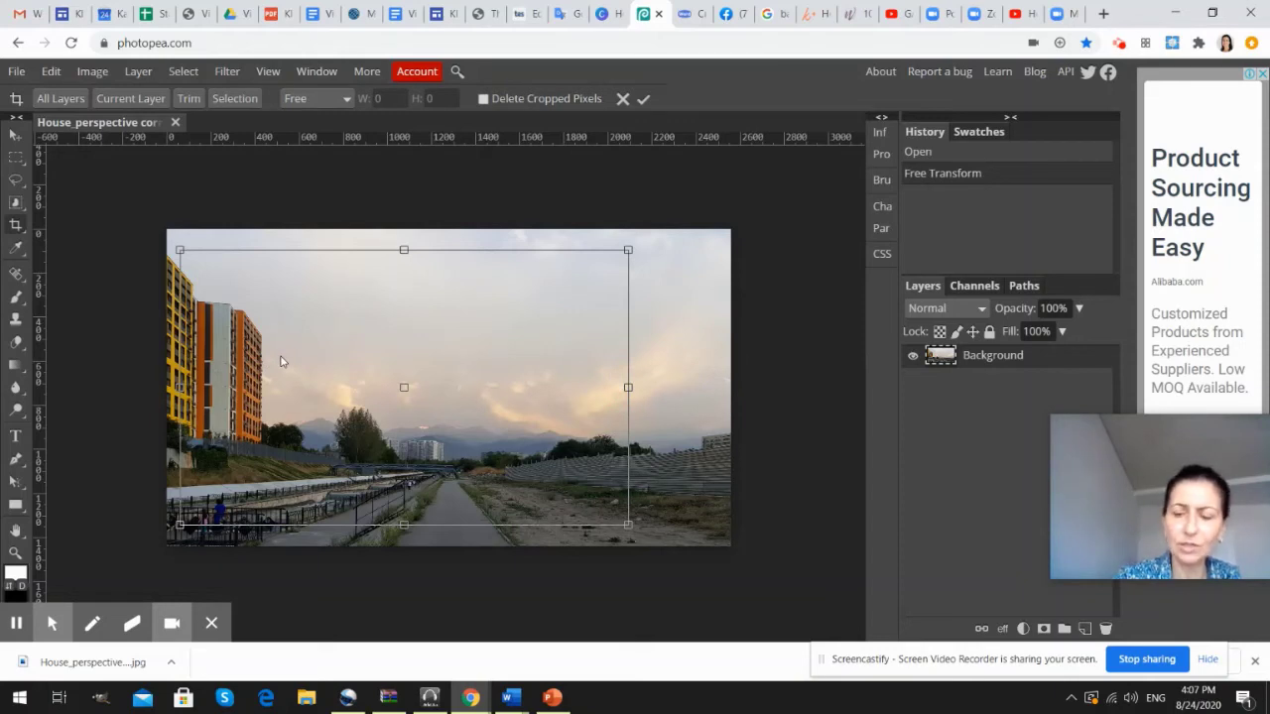
- Apply the crop and bring up the File menu's export options
key(Return)
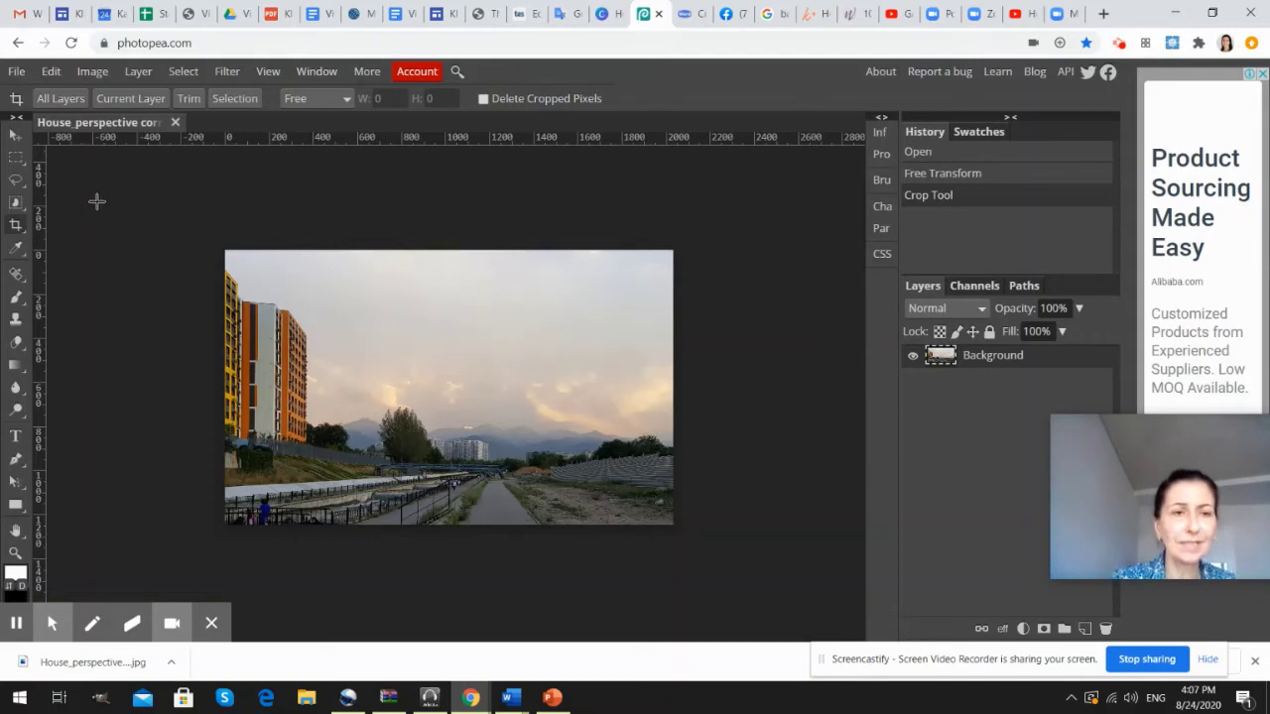
click(16, 72)
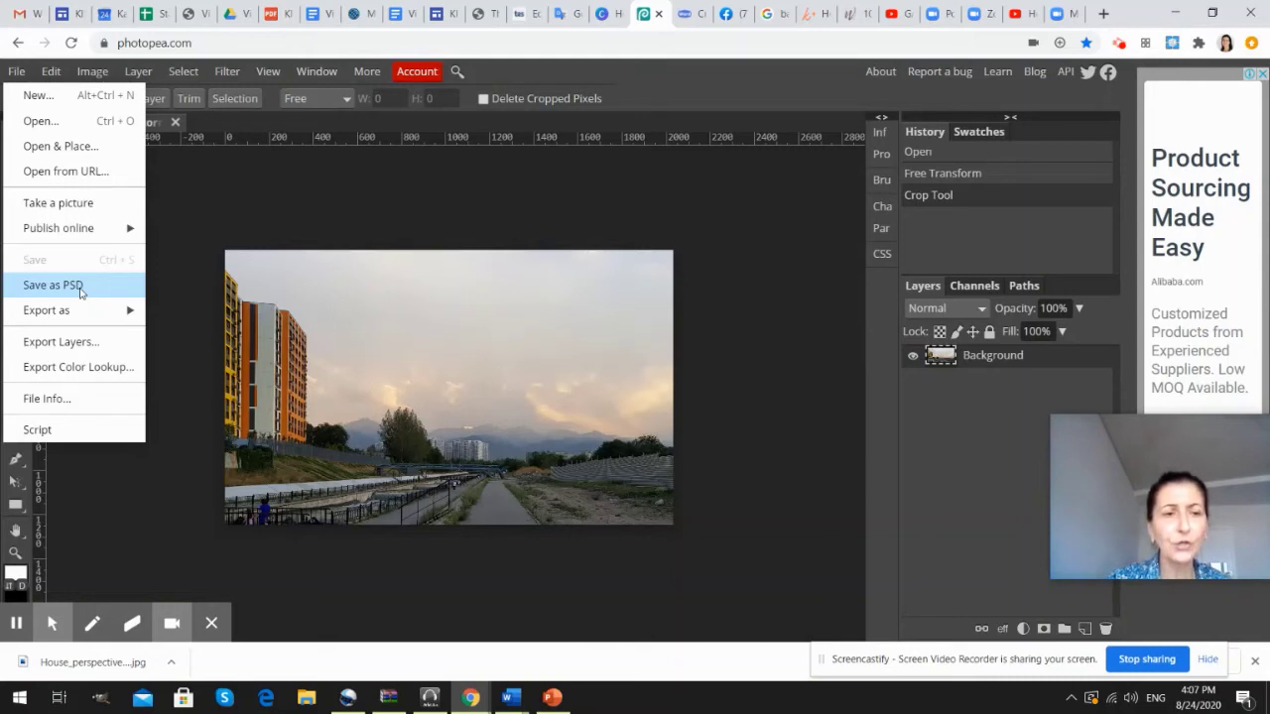
mouse_move(47, 310)
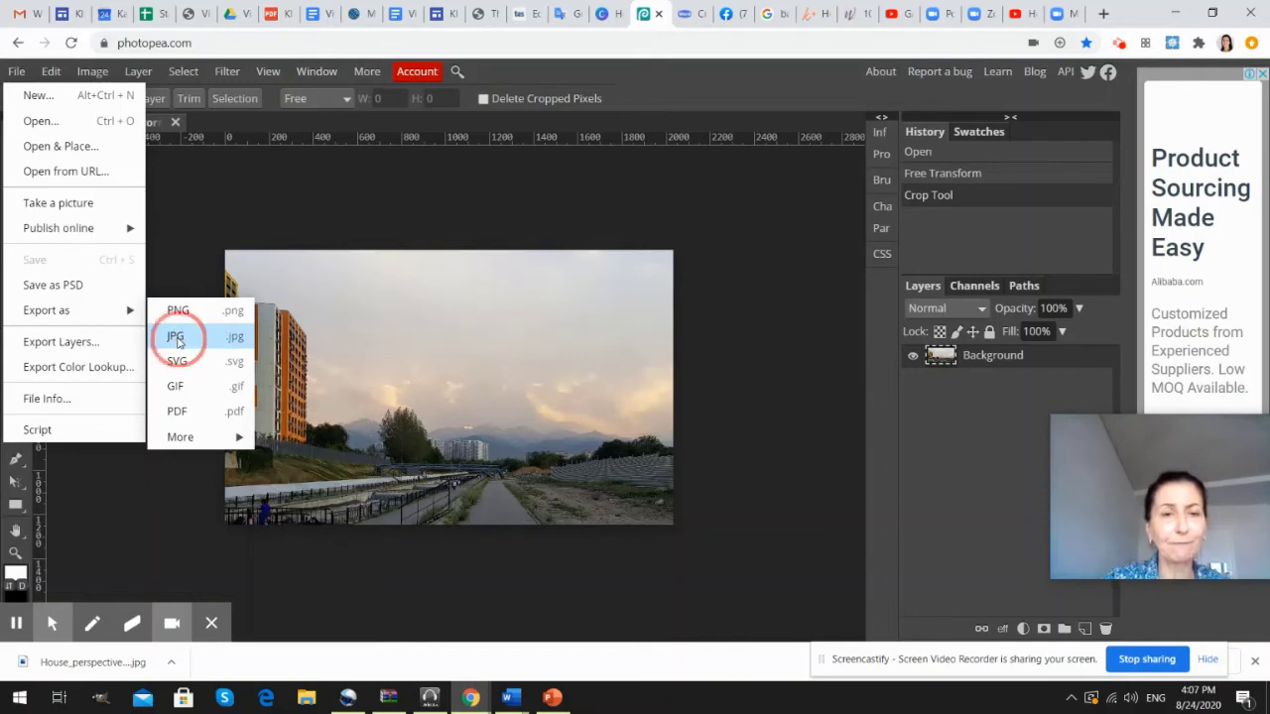
- Export the cropped photo as a JPG at 100% quality and download it
click(175, 338)
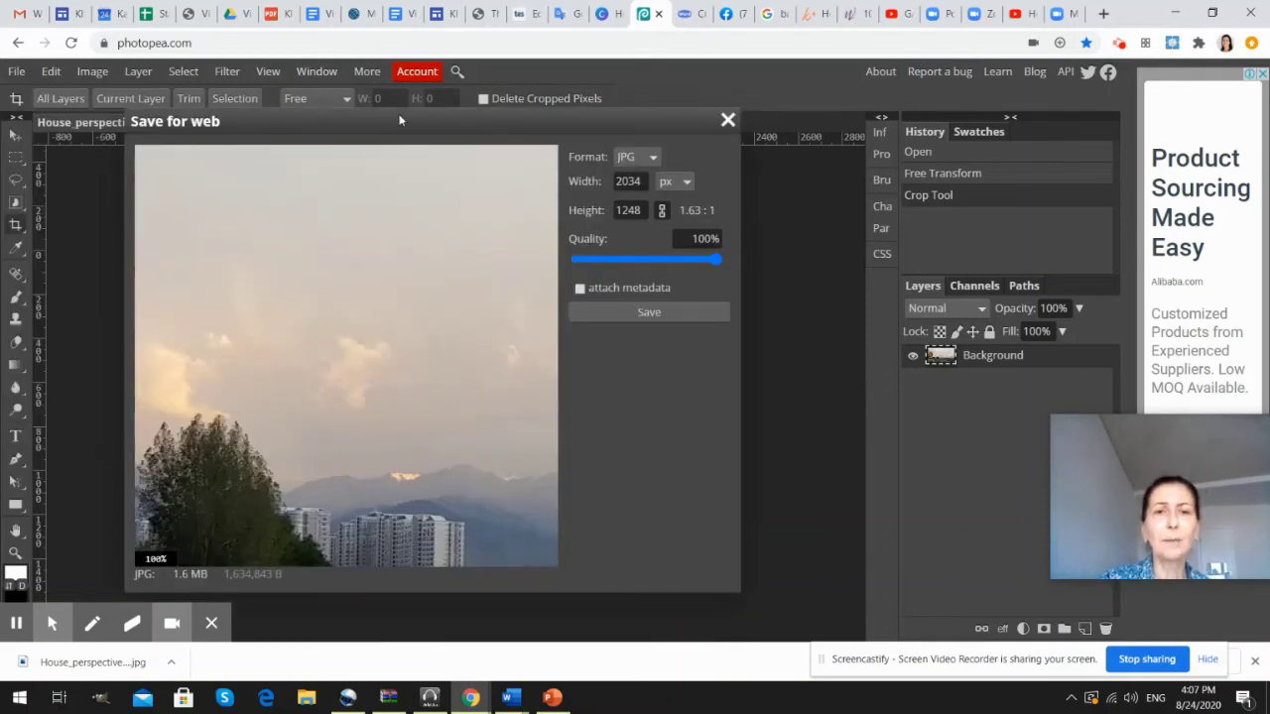
drag(400, 120, 424, 115)
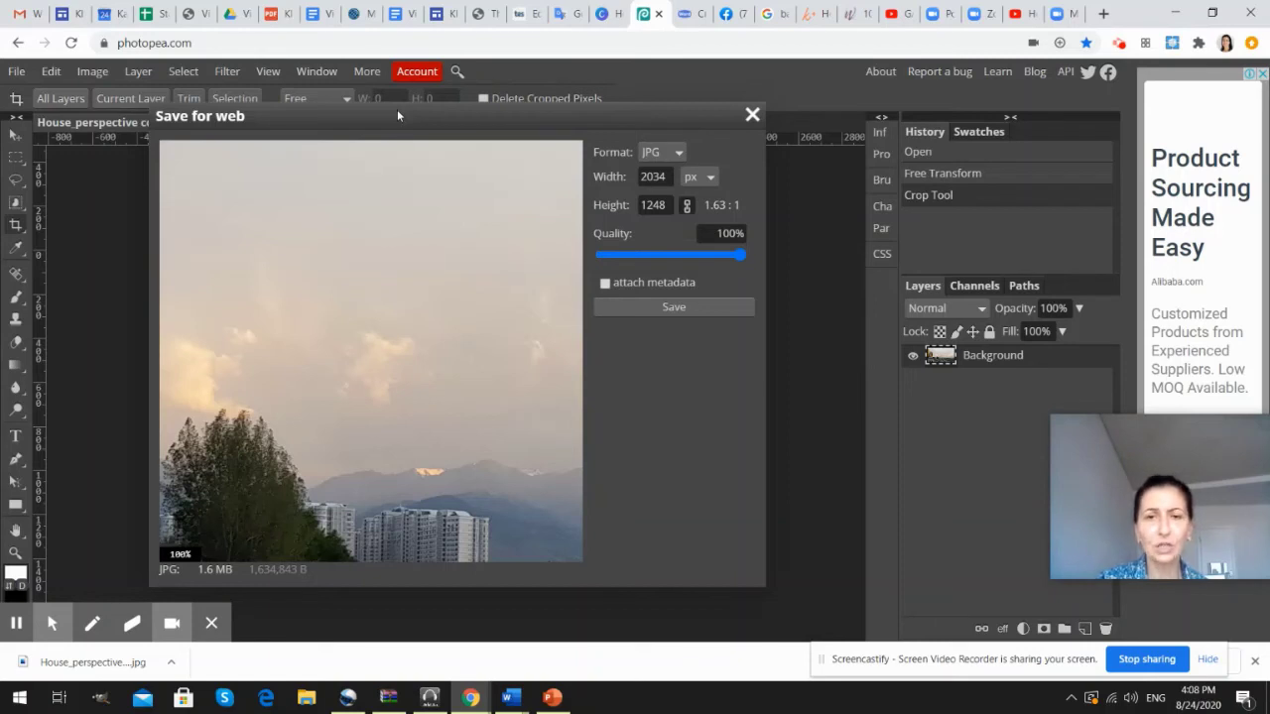
drag(740, 262, 737, 254)
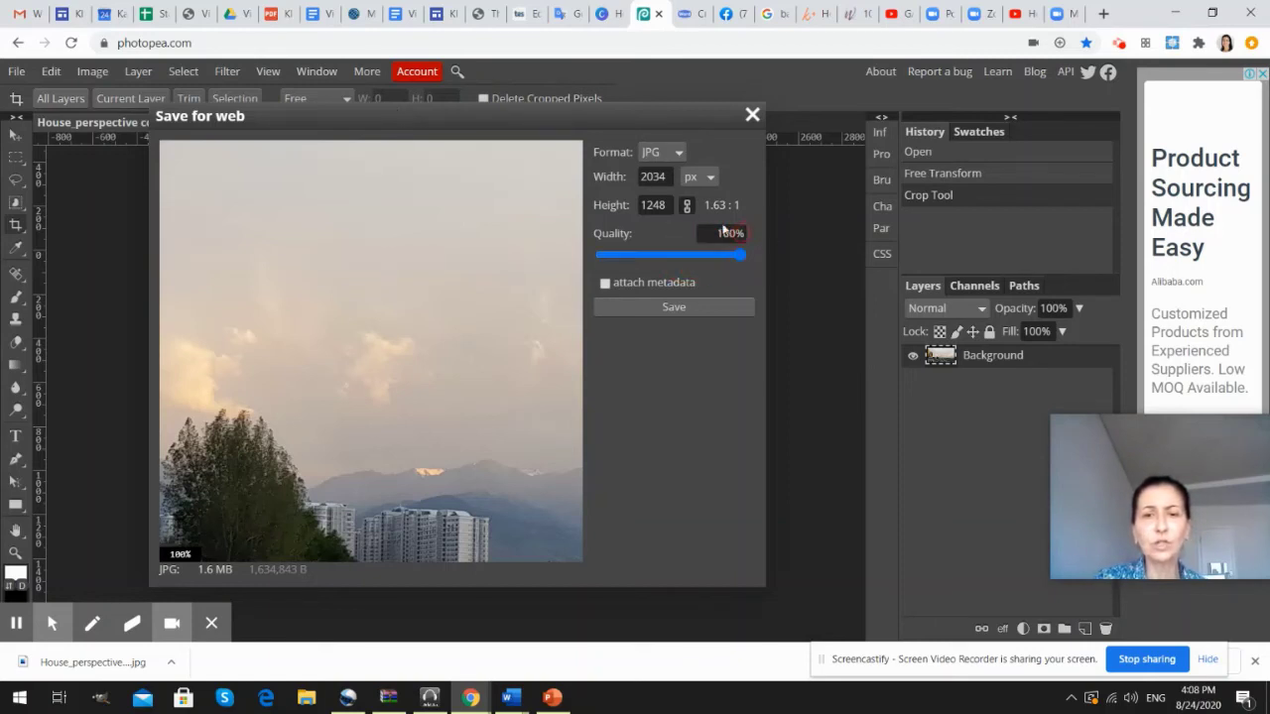
mouse_move(755, 250)
mouse_down()
mouse_move(710, 258)
mouse_move(760, 255)
mouse_up()
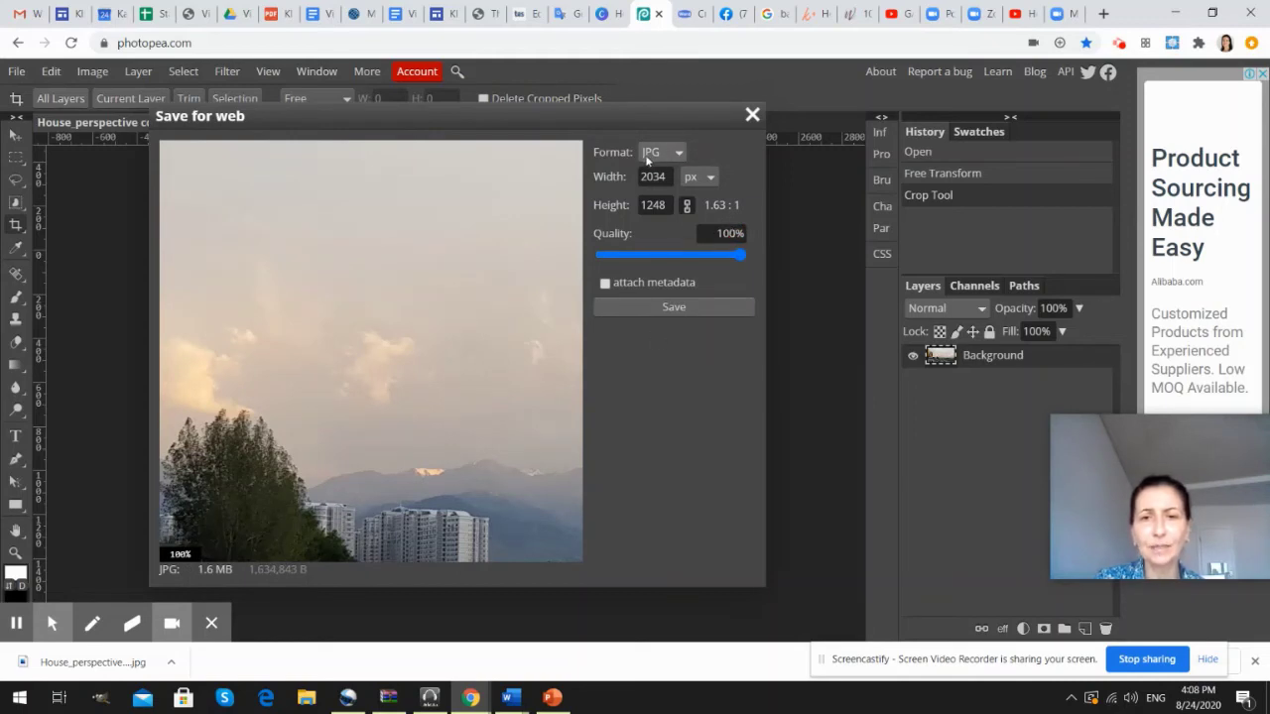
click(682, 310)
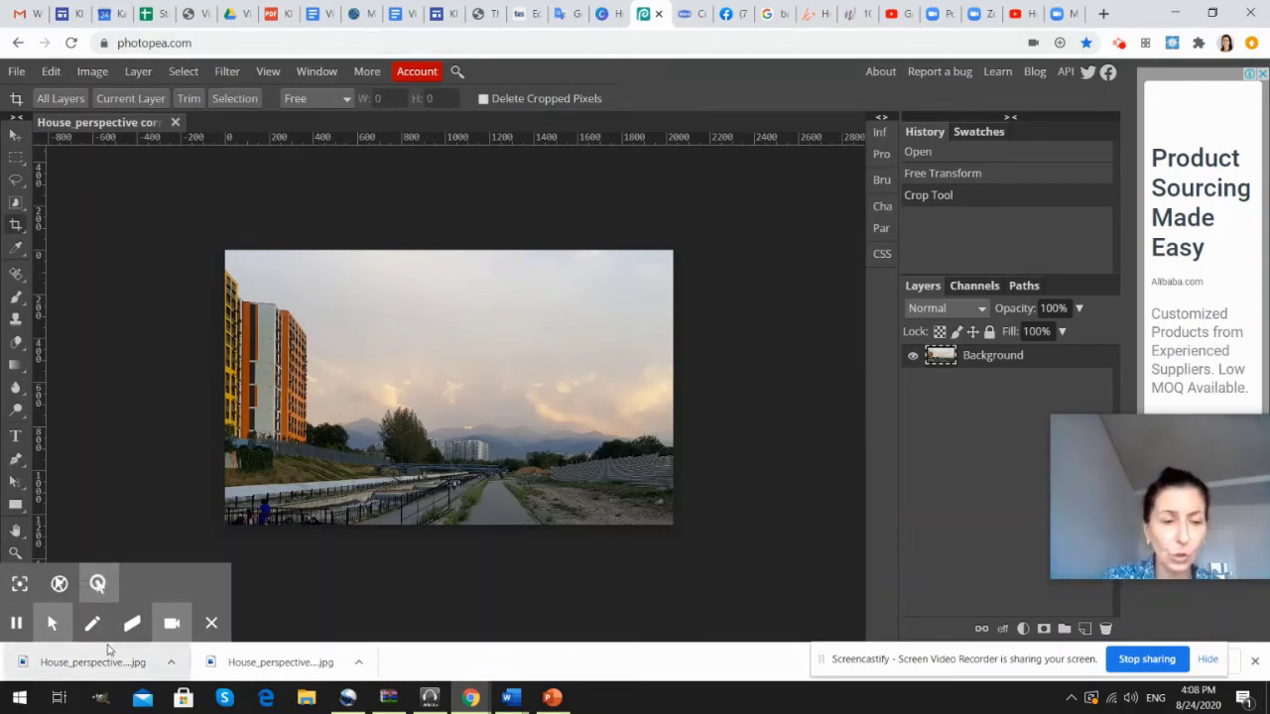
- Hide Chrome's download bar and open the Downloads folder in File Explorer to find the exported JPG
click(1254, 661)
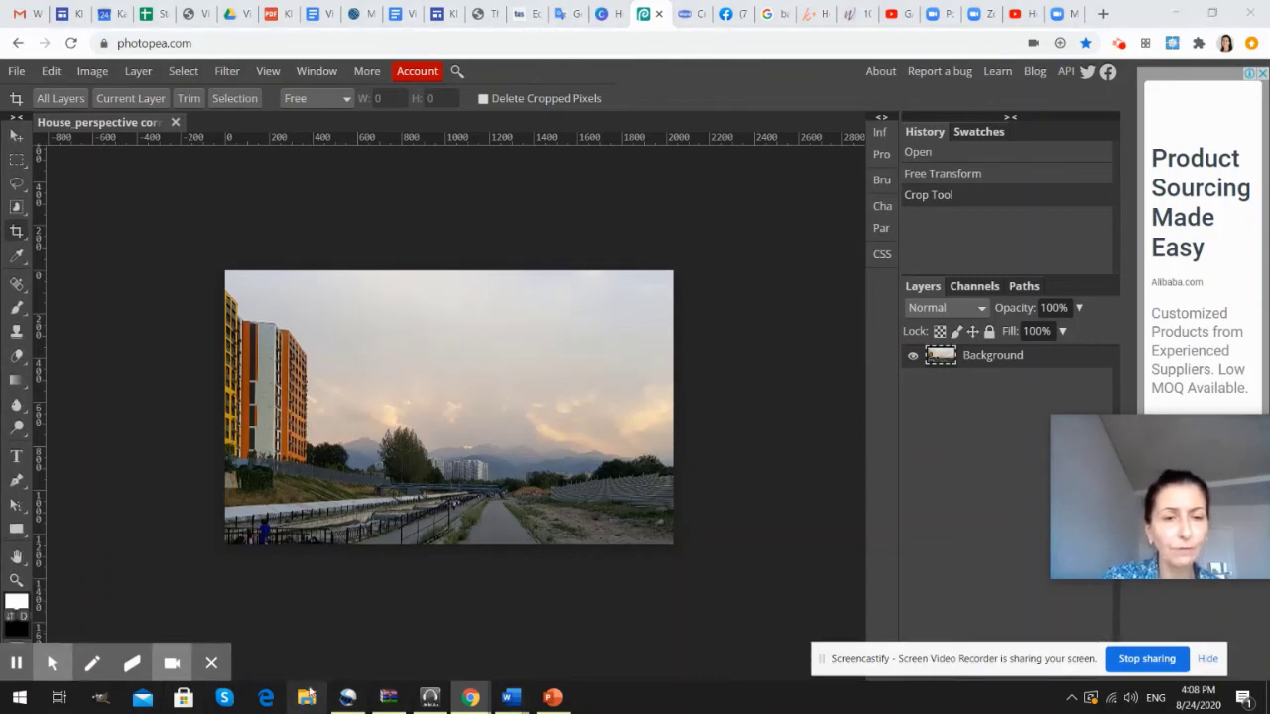
click(307, 698)
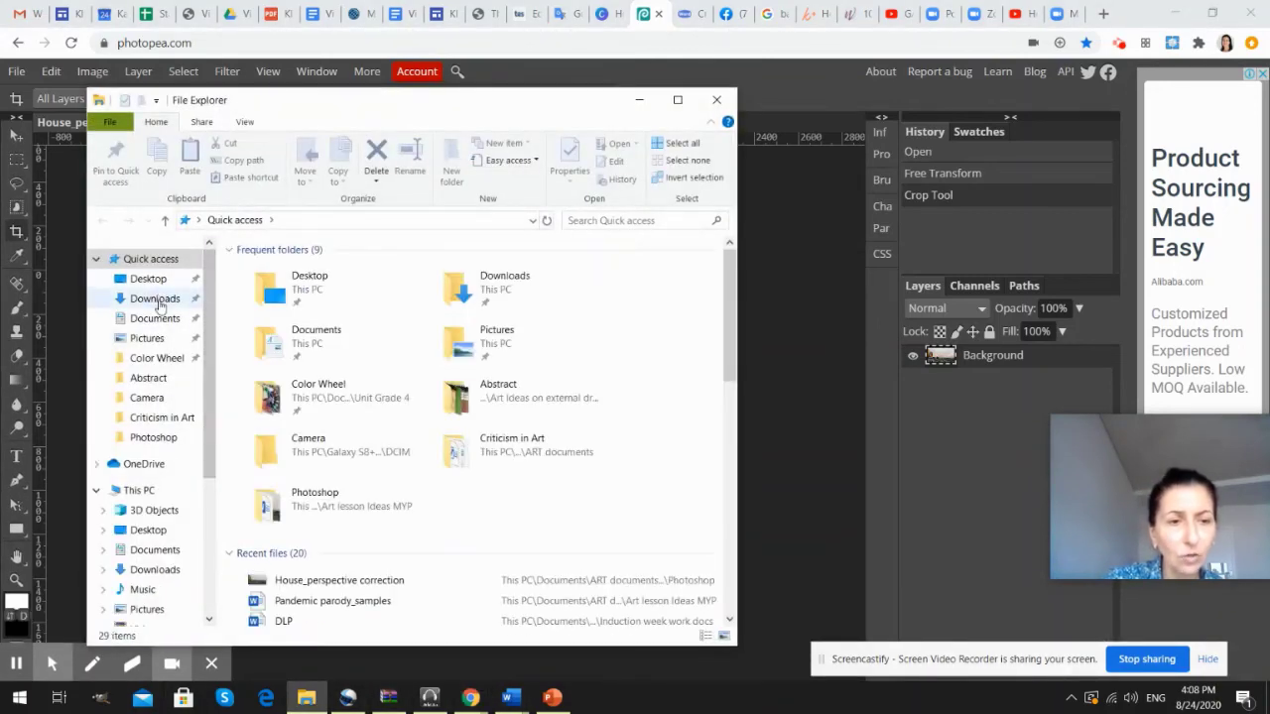
click(157, 299)
drag(731, 332, 749, 520)
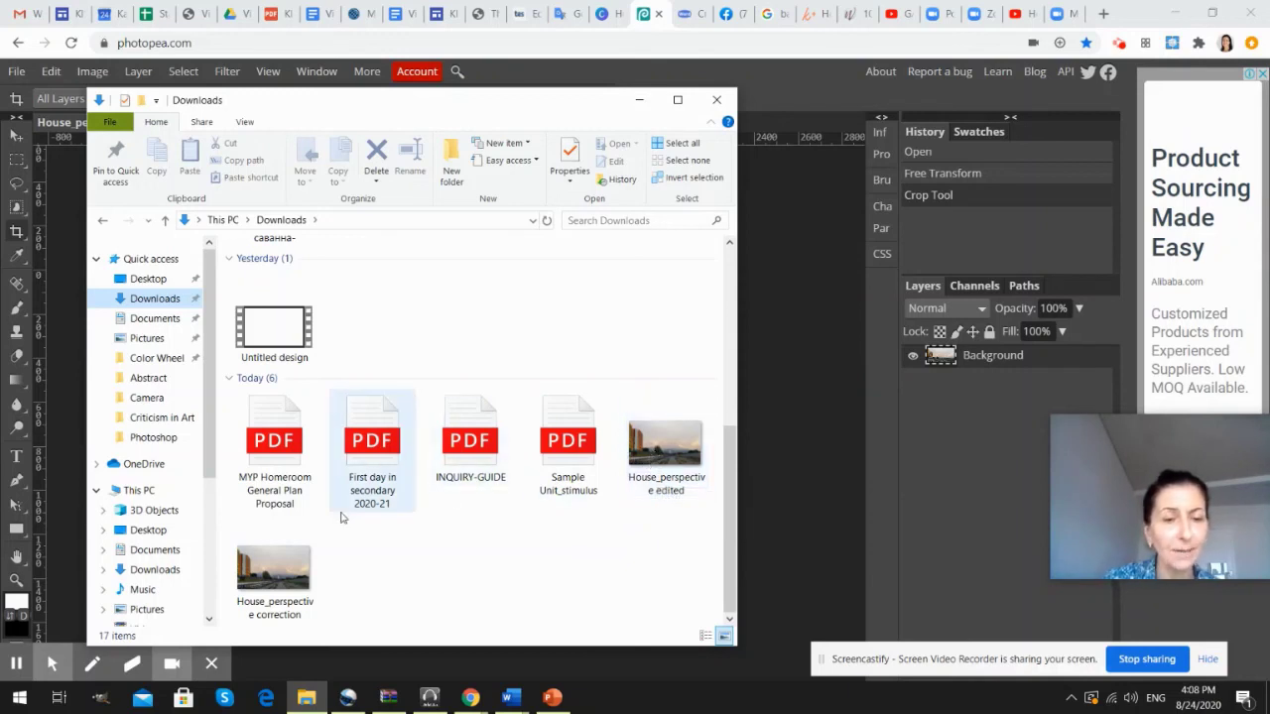
mouse_move(273, 580)
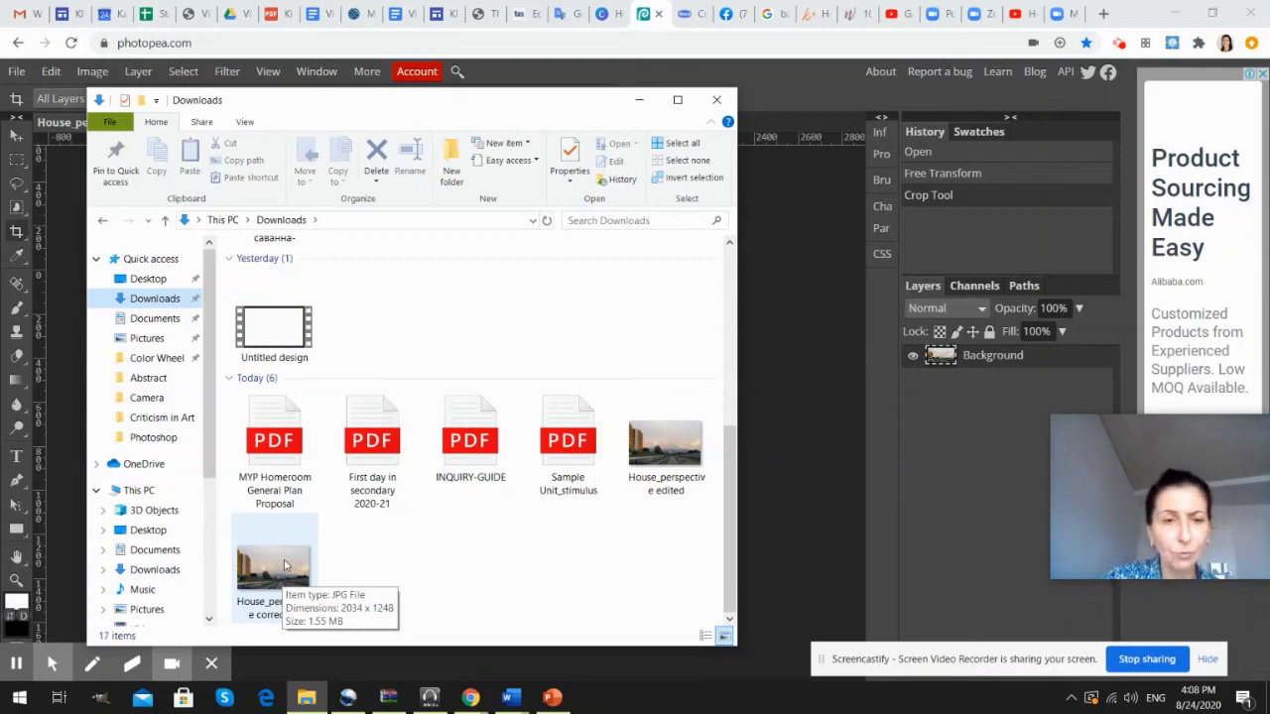
- Rename the exported JPG in Downloads to House_edited, then close the Downloads window
right_click(284, 565)
click(328, 520)
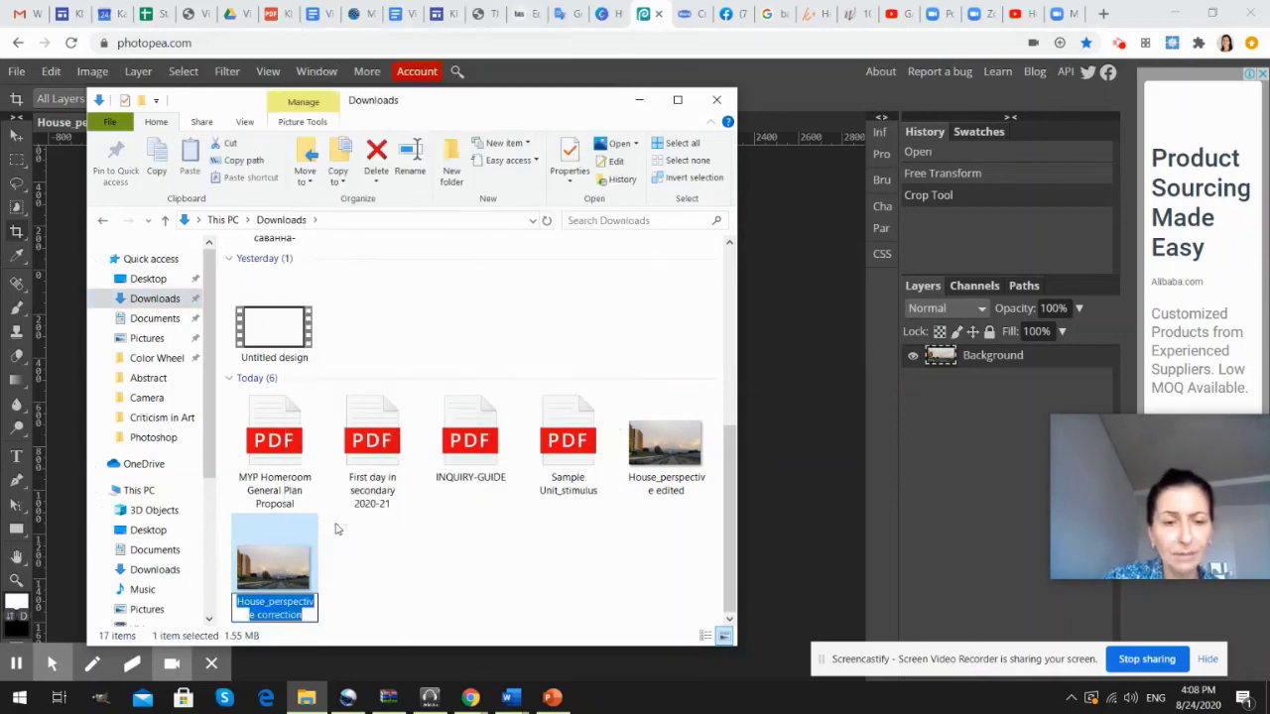
click(268, 605)
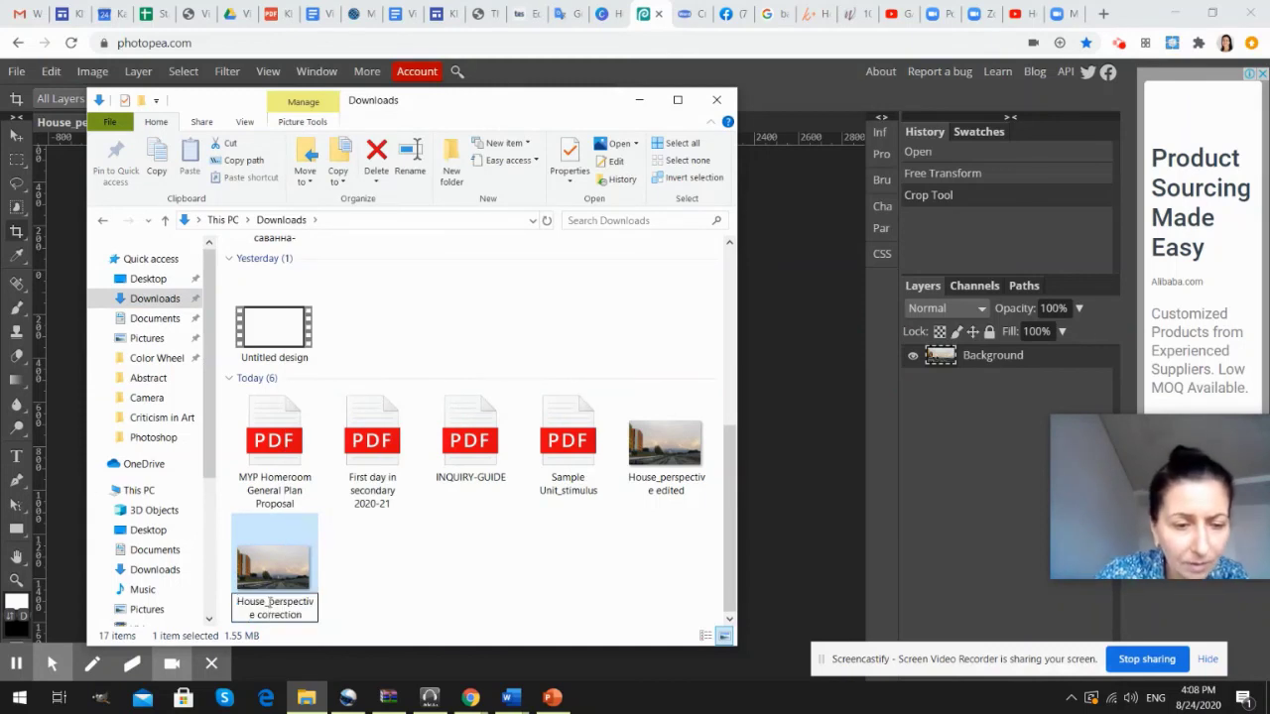
key(shift+End)
text(ed)
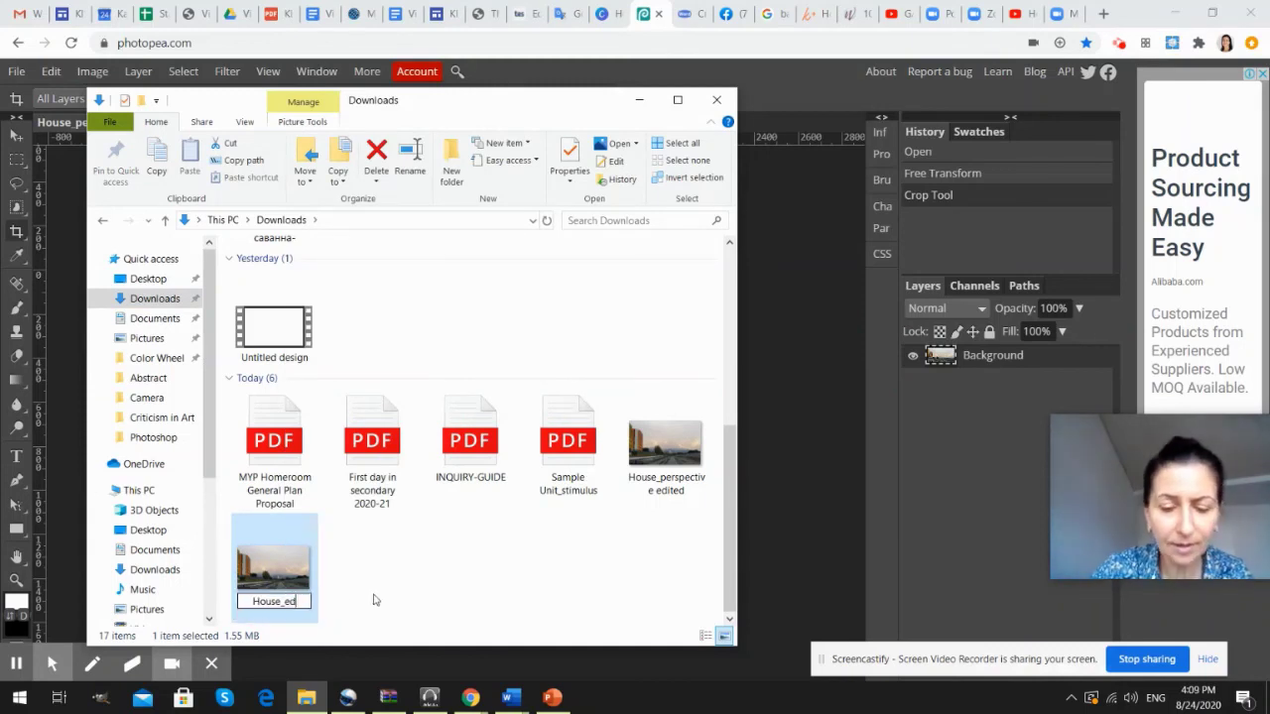
text(ited)
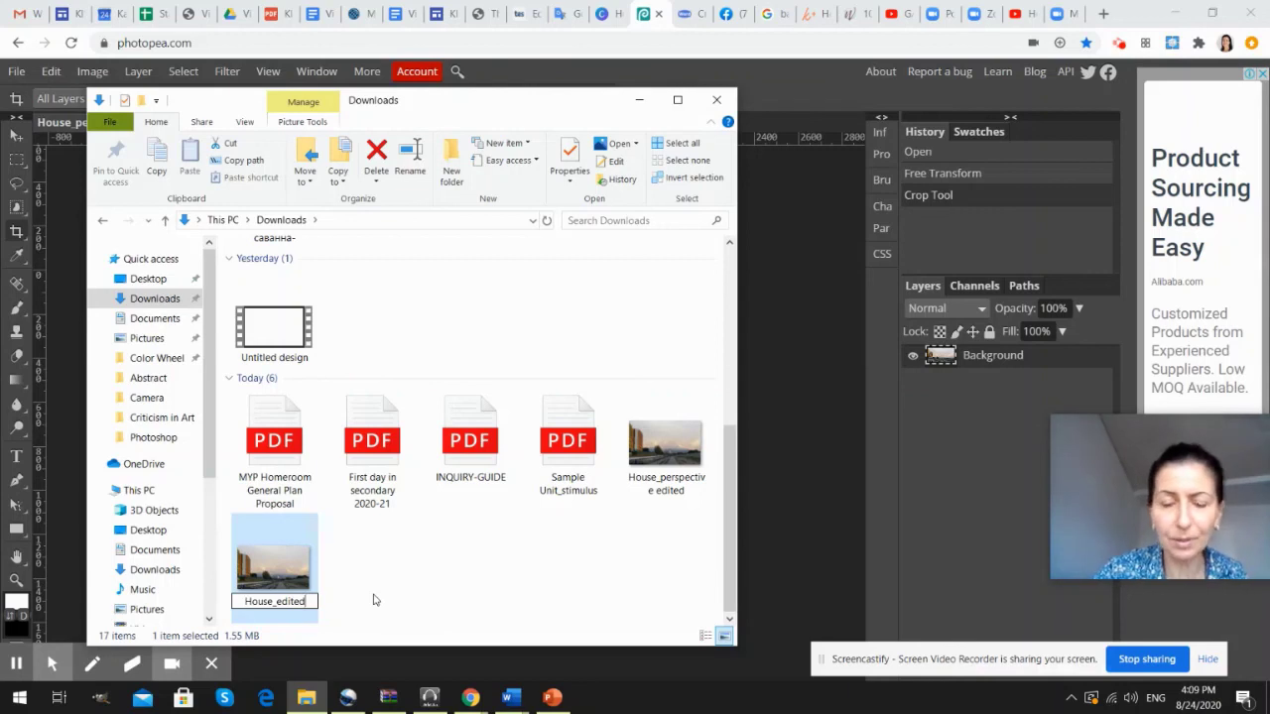
key(Return)
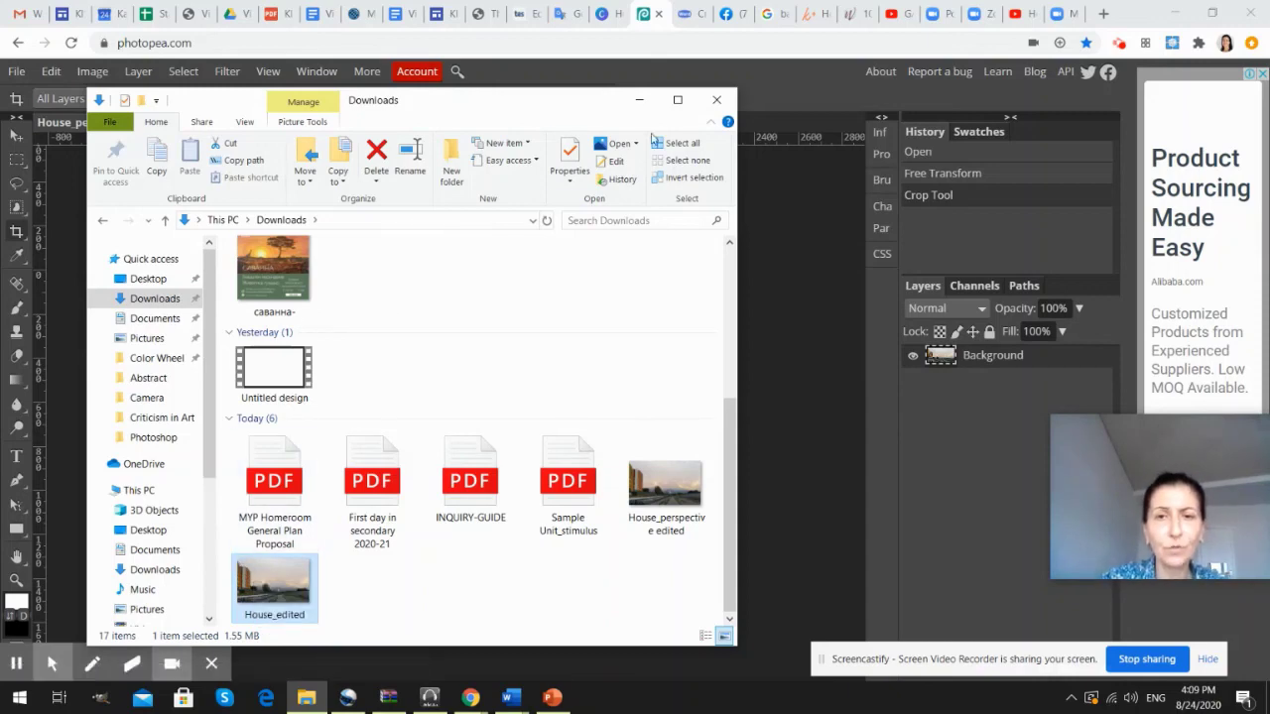
click(717, 99)
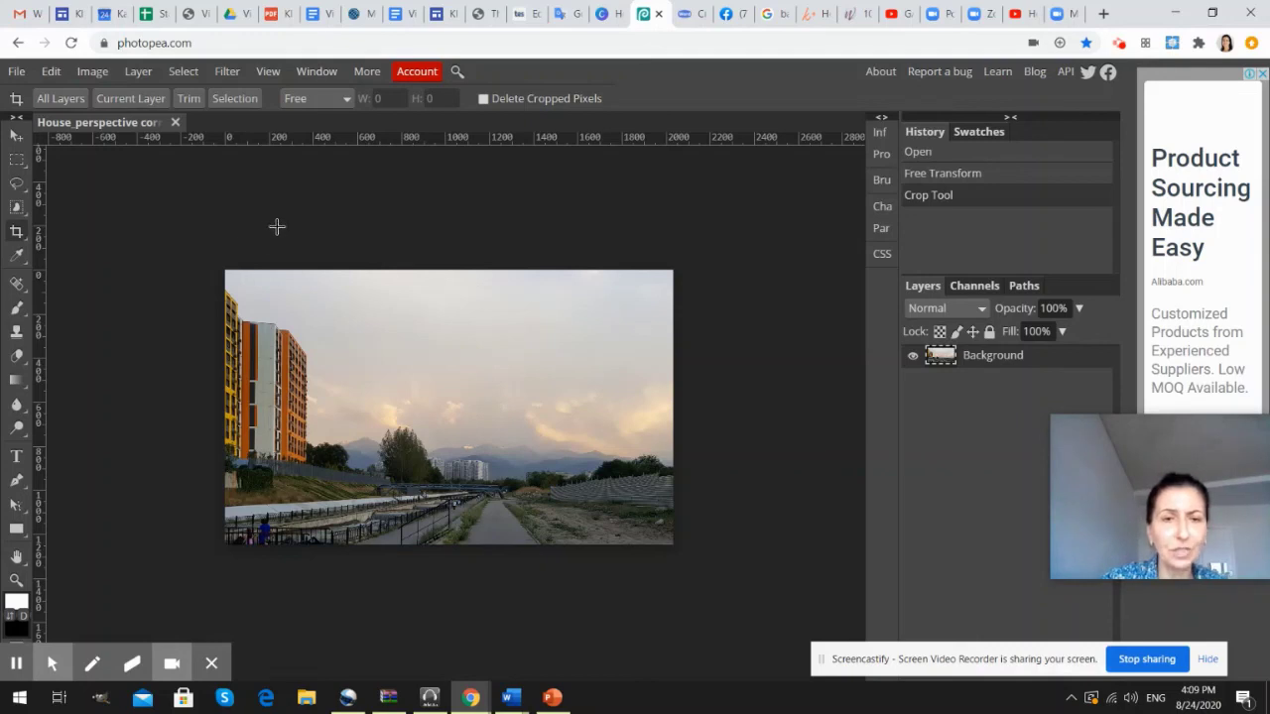
- Close the House_perspective correction document, discarding its unsaved changes
click(176, 123)
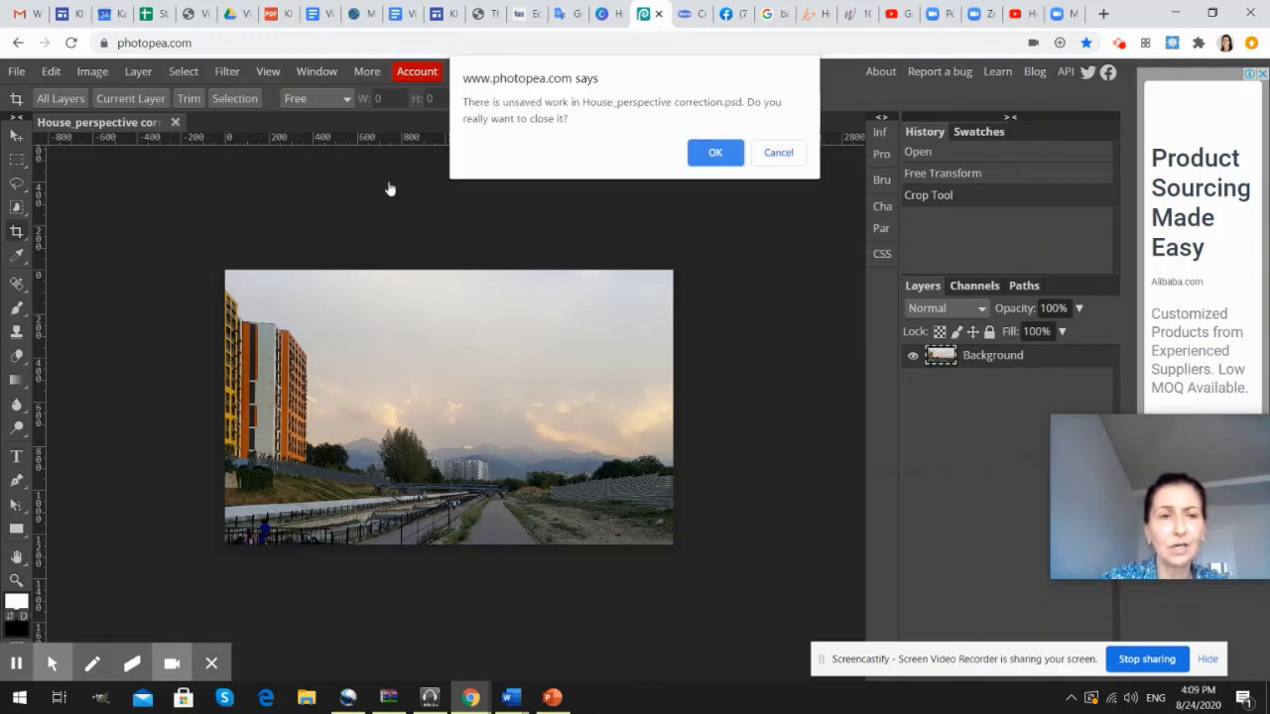
click(715, 153)
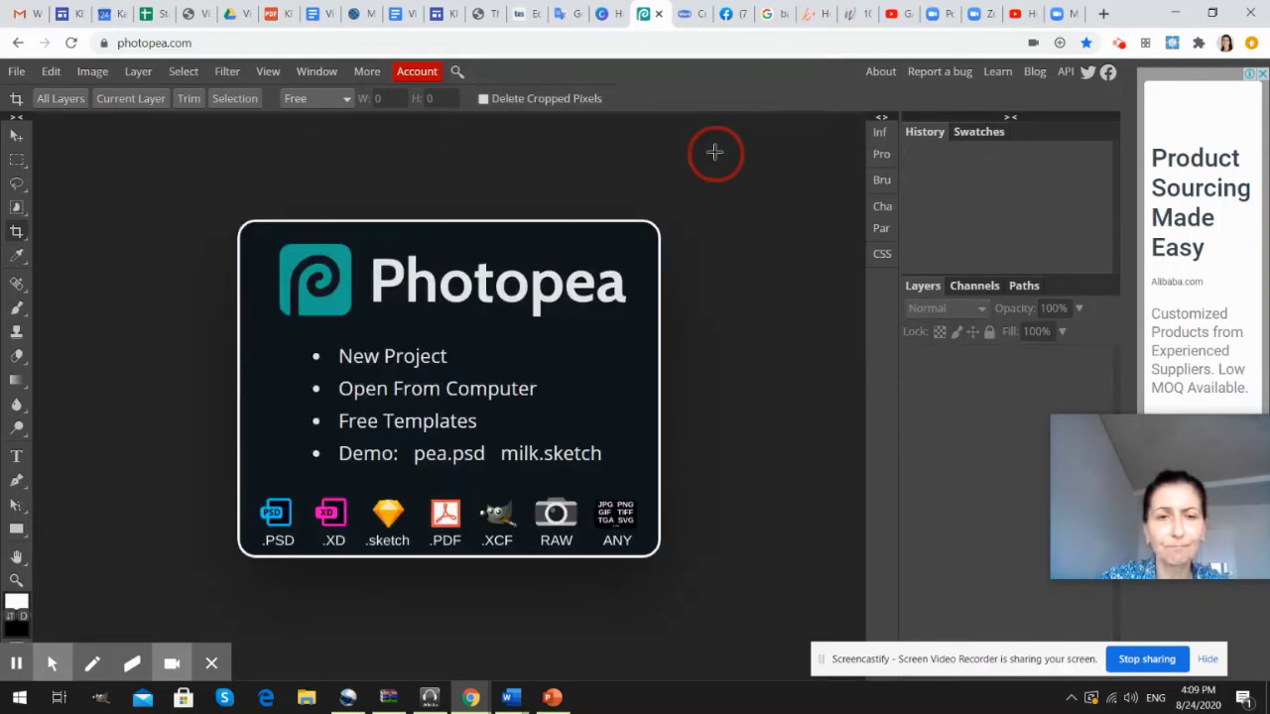